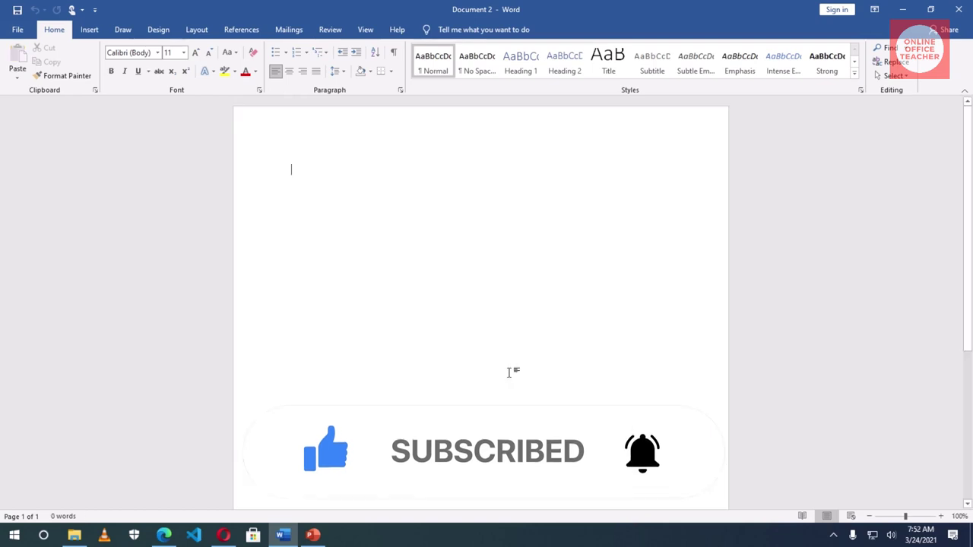
# Draw a Flowchart: Delay shape about 3.44" by 4.83" across the upper page.
pyautogui.click(92, 35)
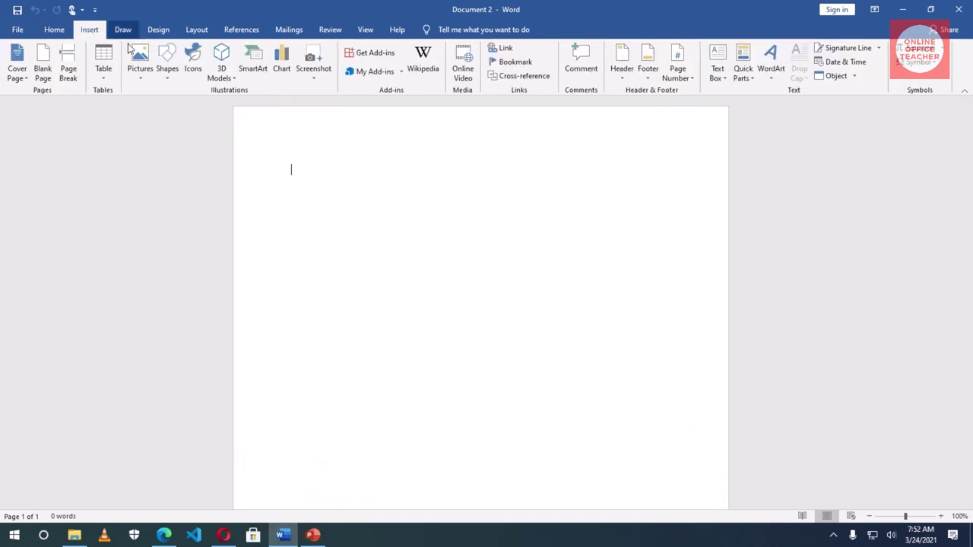
pyautogui.click(168, 68)
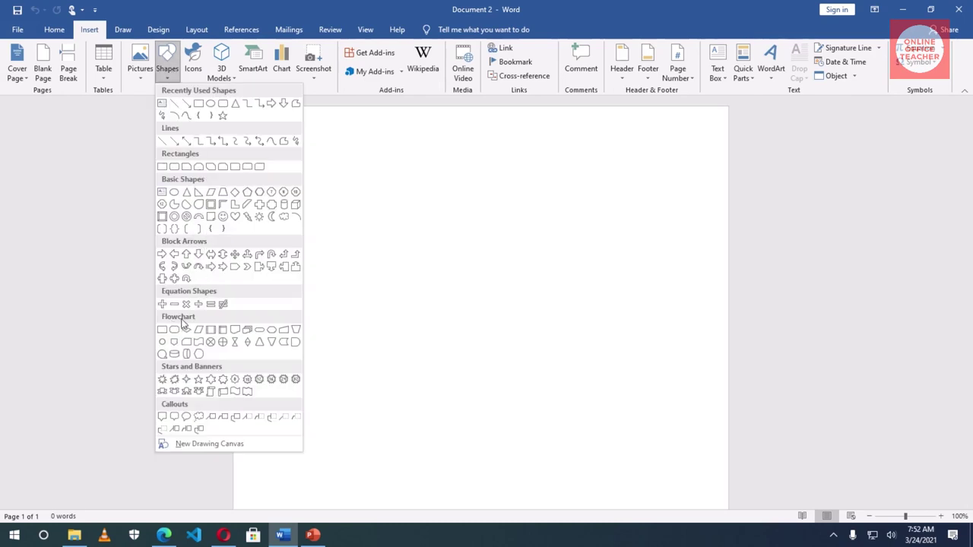
pyautogui.click(296, 342)
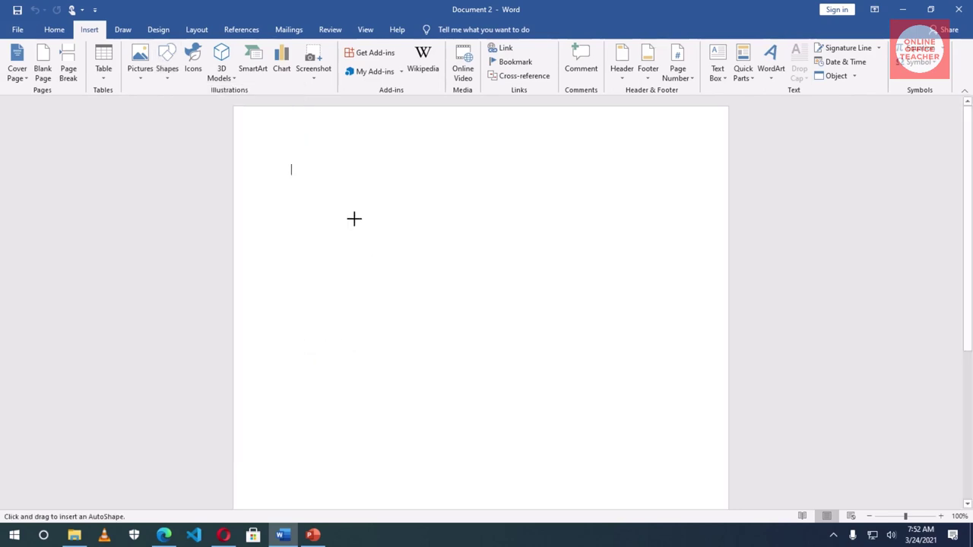
pyautogui.moveTo(354, 219)
pyautogui.mouseDown()
pyautogui.moveTo(539, 388)
pyautogui.moveTo(638, 402)
pyautogui.moveTo(630, 414)
pyautogui.mouseUp()
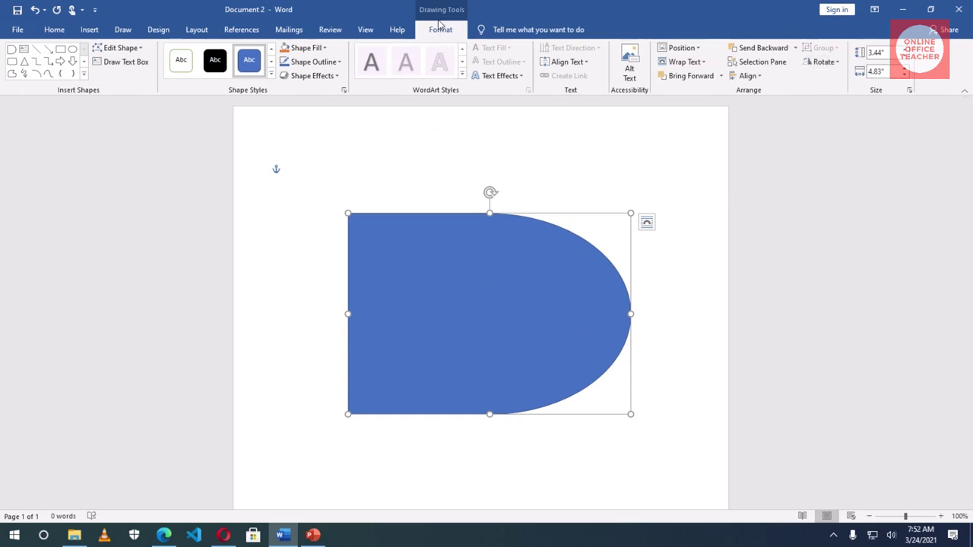
# Rotate the delay shape 90° right so its rounded end faces down, widen it to 3.98", and move it lower.
pyautogui.click(823, 61)
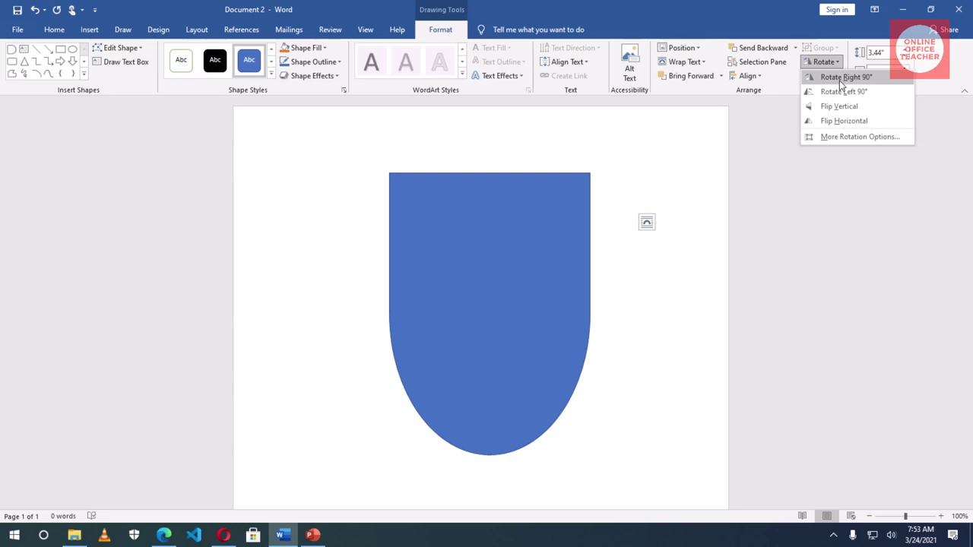
pyautogui.press('Escape')
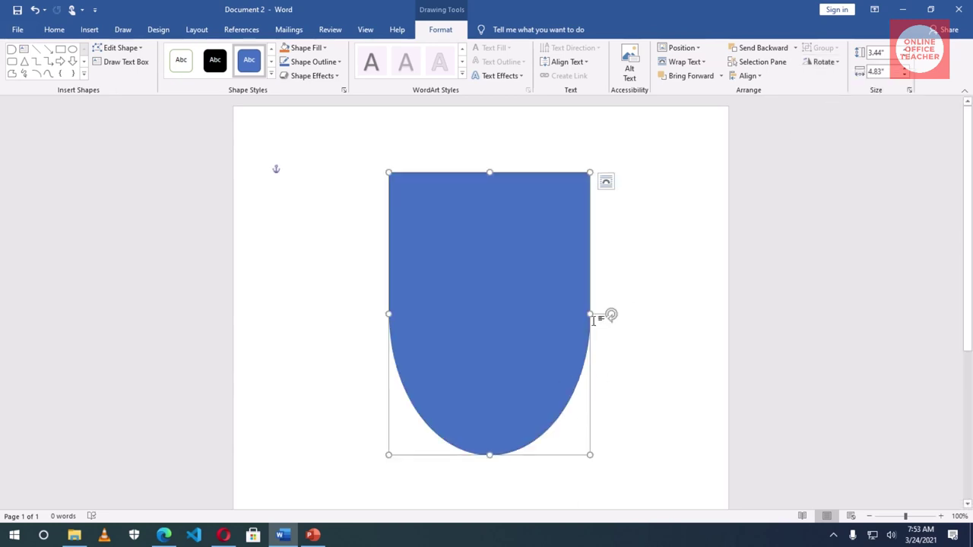
pyautogui.moveTo(589, 314); pyautogui.dragTo(622, 314)
pyautogui.moveTo(529, 294); pyautogui.dragTo(504, 332)
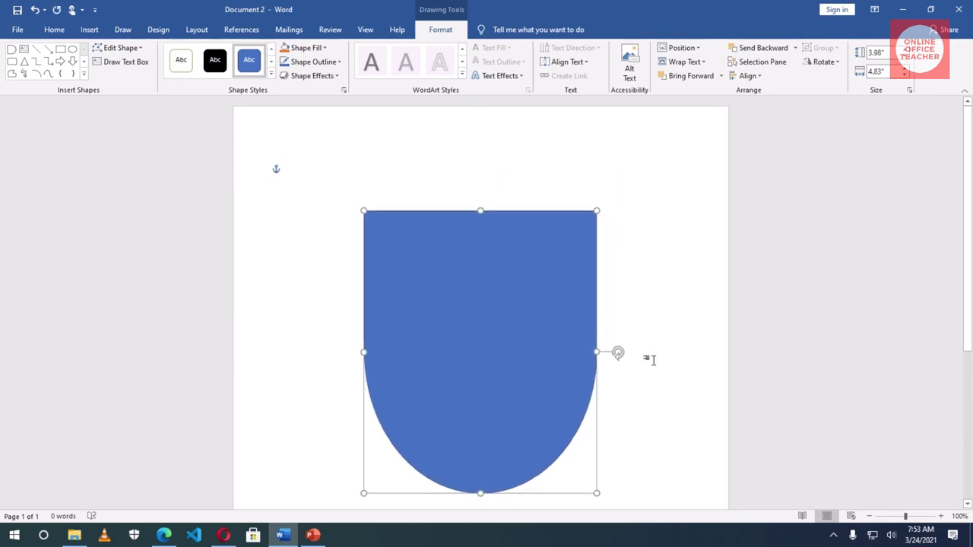
pyautogui.scroll(-1, 521, 309)
pyautogui.moveTo(515, 299); pyautogui.dragTo(516, 318)
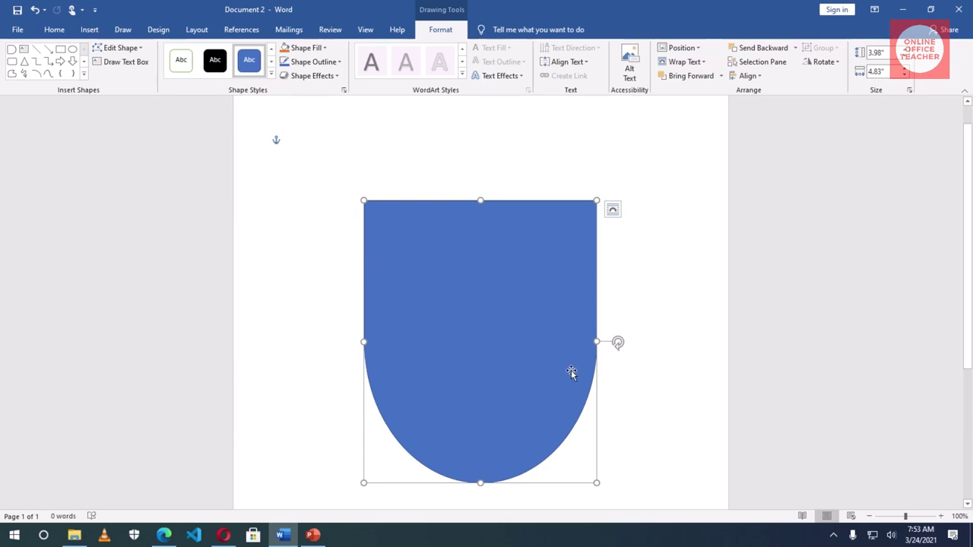
# Give the shield a Blue, Accent 1, Lighter 40% fill and a blue 2¼ pt outline.
pyautogui.click(309, 51)
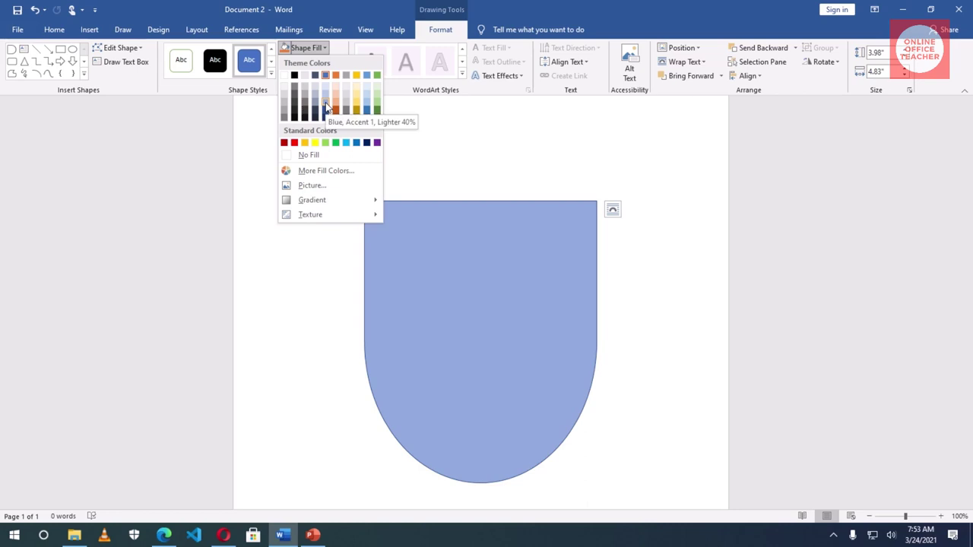
pyautogui.click(325, 107)
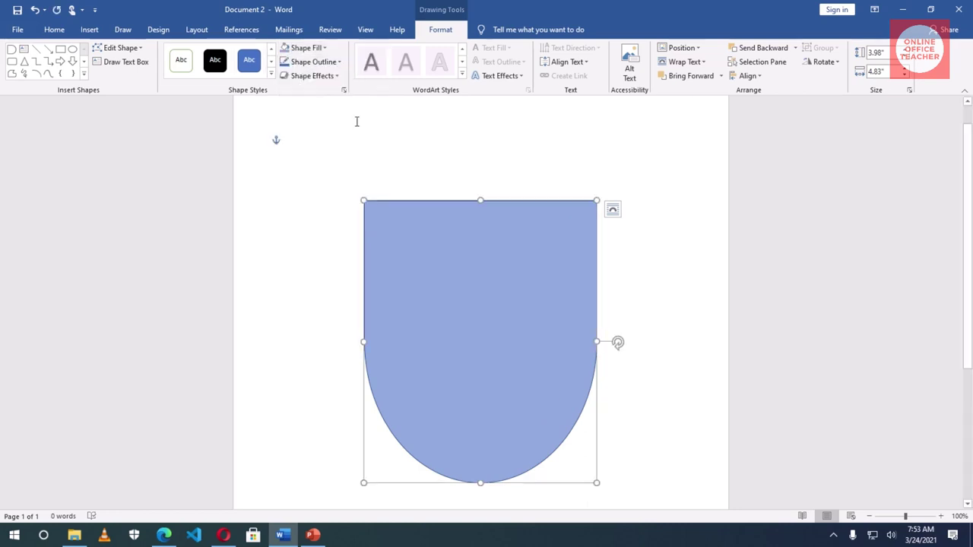
pyautogui.click(317, 64)
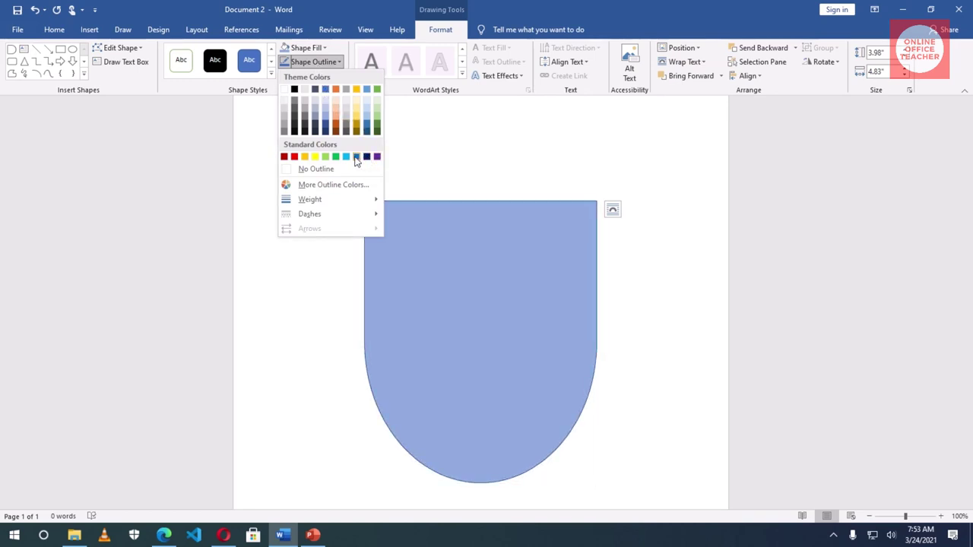
pyautogui.click(355, 157)
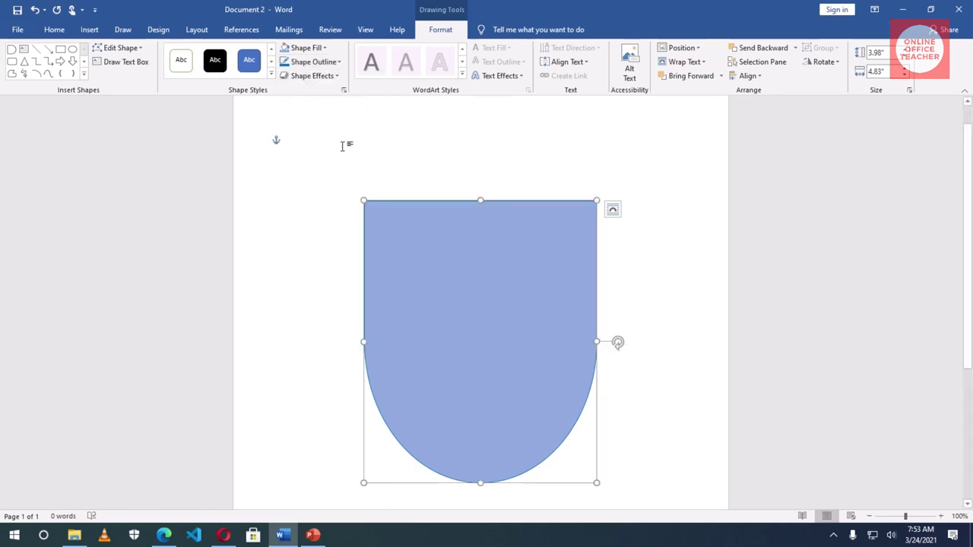
pyautogui.click(317, 64)
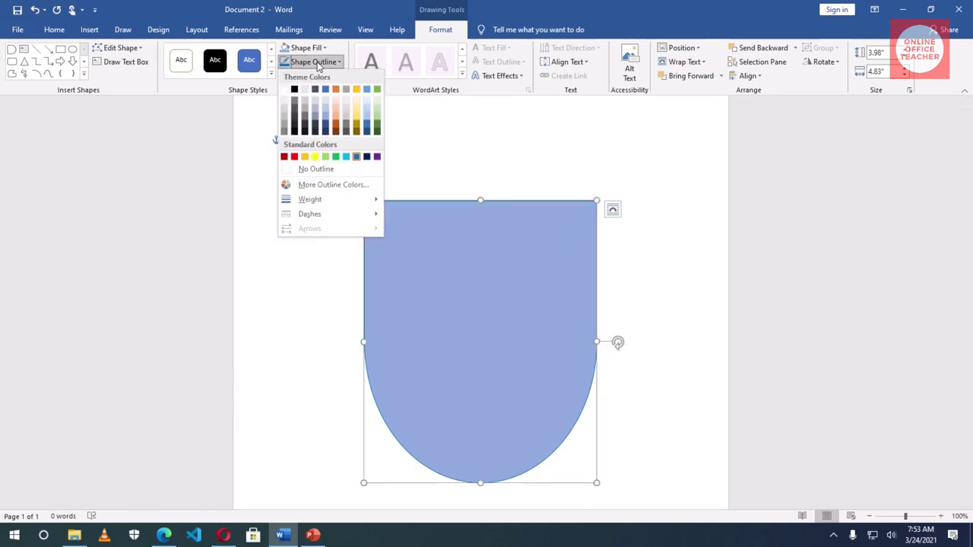
pyautogui.moveTo(329, 201)
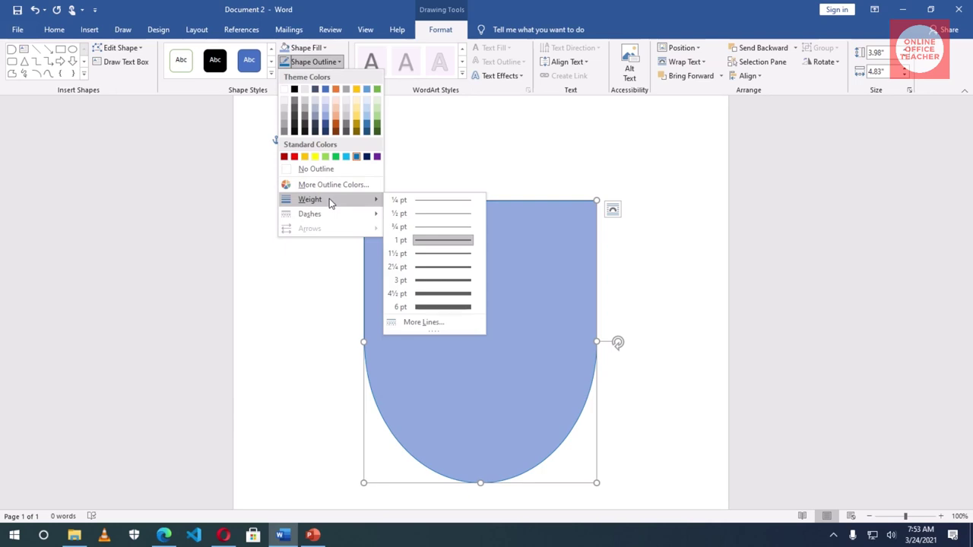
pyautogui.click(423, 267)
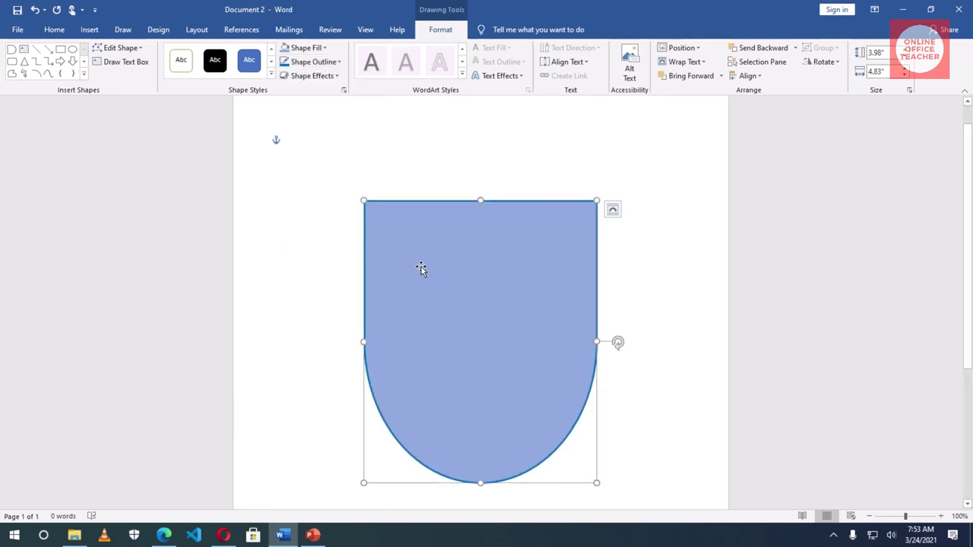
pyautogui.click(666, 309)
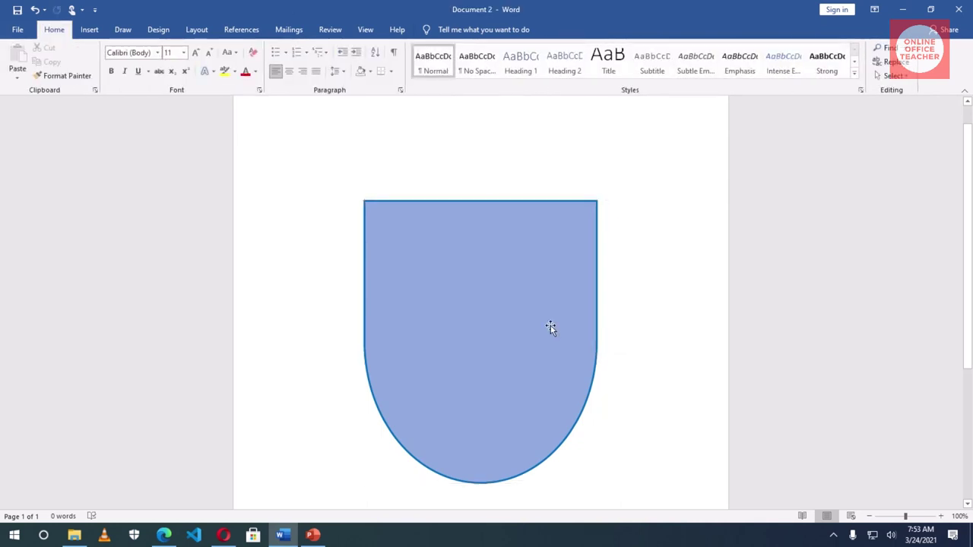
pyautogui.click(89, 30)
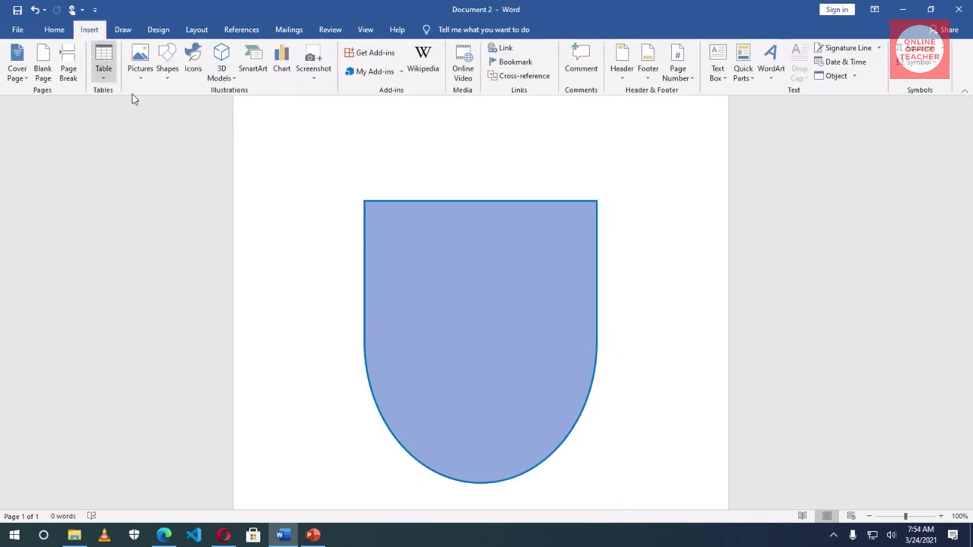
# Draw an isosceles triangle over the shield's top and flip it vertically to point down.
pyautogui.click(166, 67)
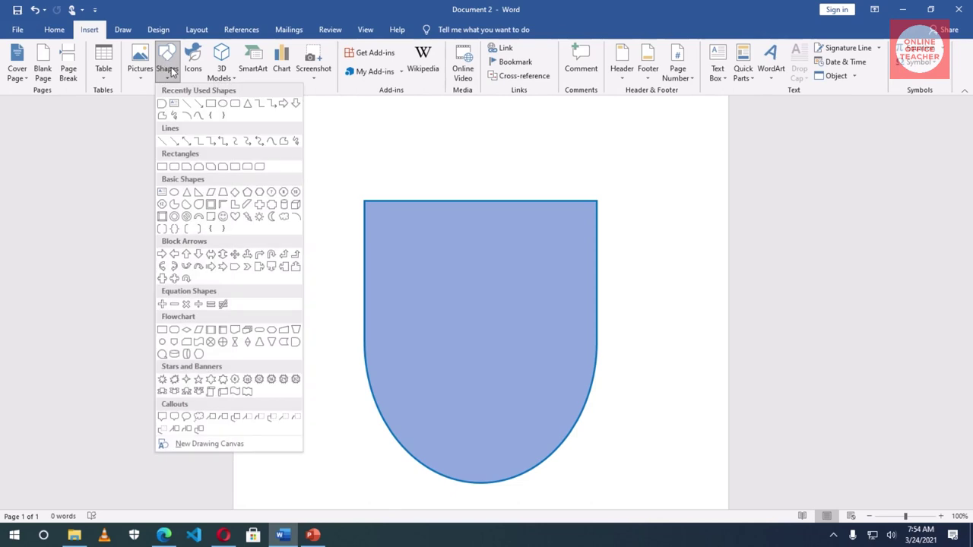
pyautogui.click(187, 194)
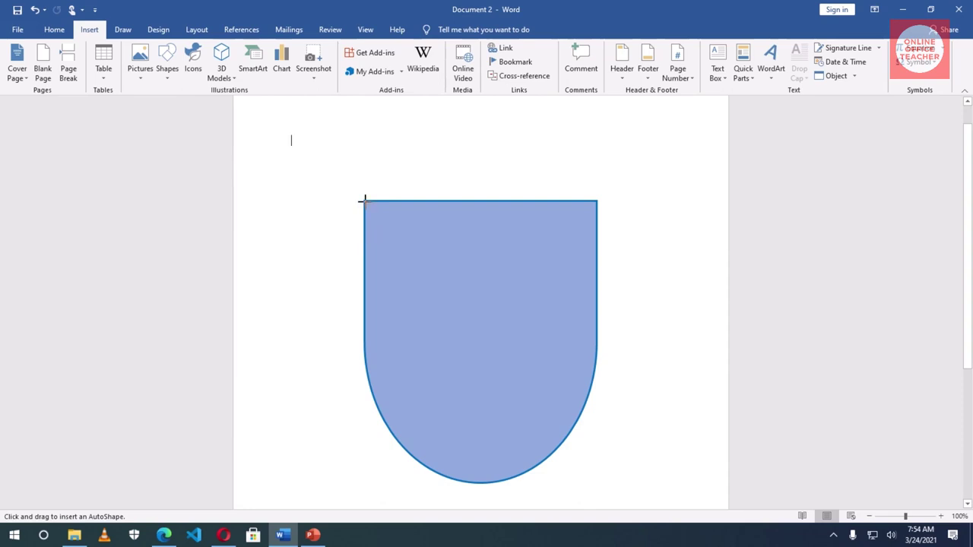
pyautogui.moveTo(363, 200)
pyautogui.mouseDown()
pyautogui.moveTo(469, 289)
pyautogui.moveTo(598, 350)
pyautogui.mouseUp()
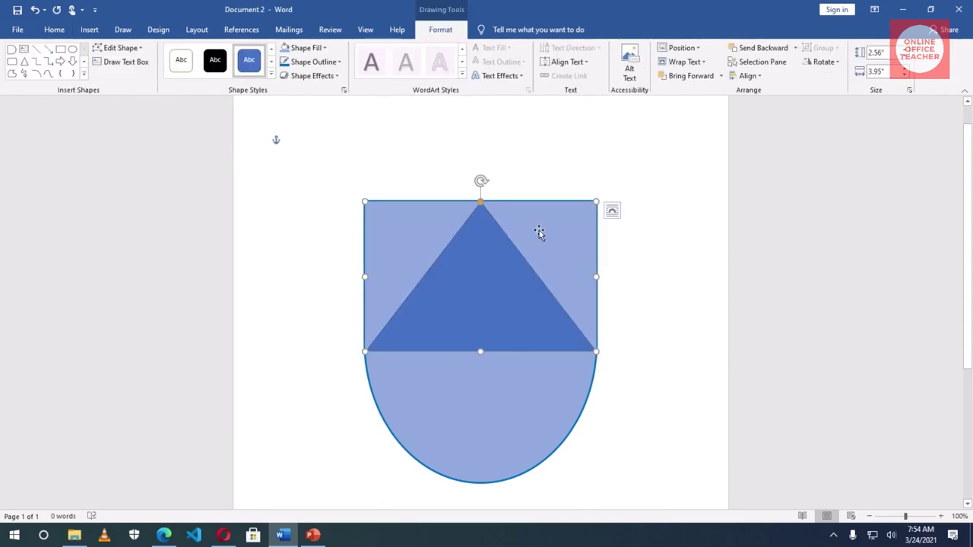
pyautogui.click(824, 63)
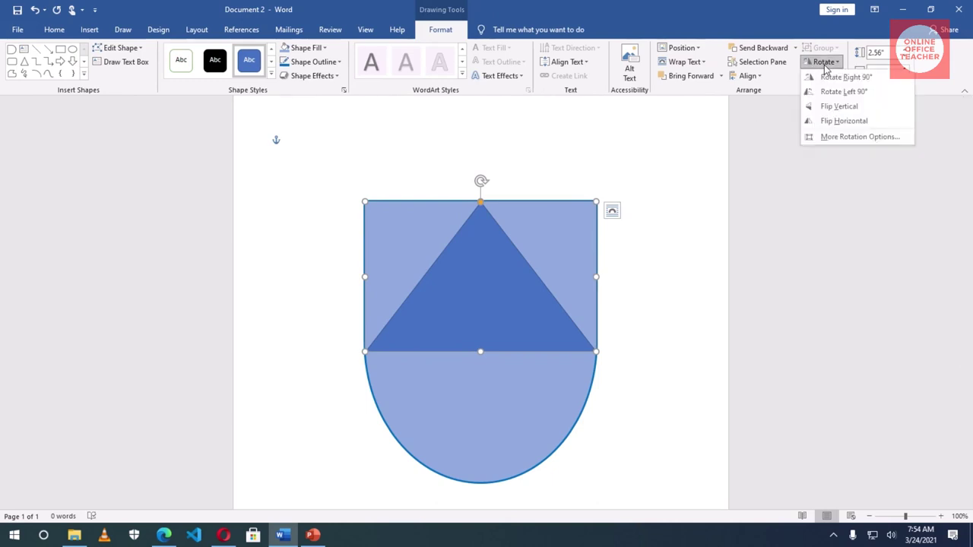
pyautogui.click(836, 108)
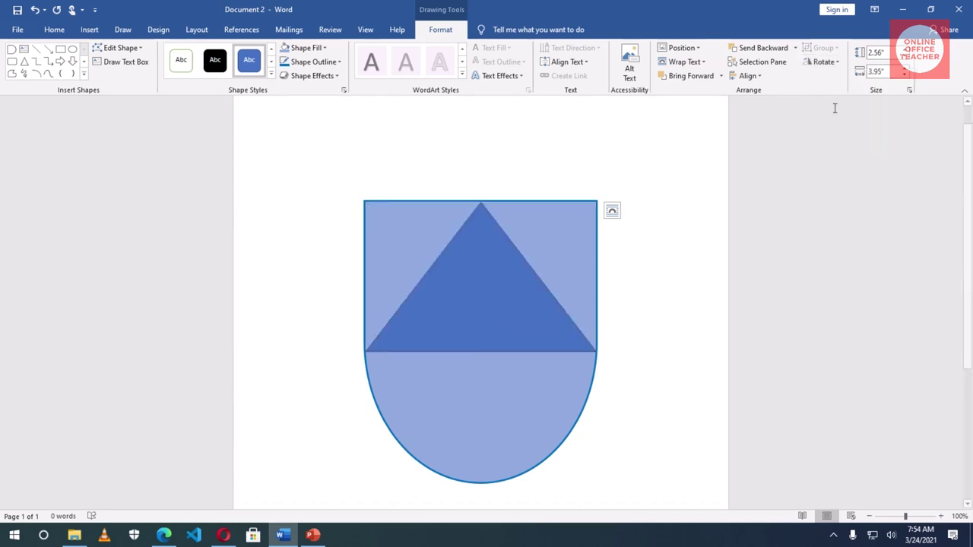
pyautogui.click(650, 256)
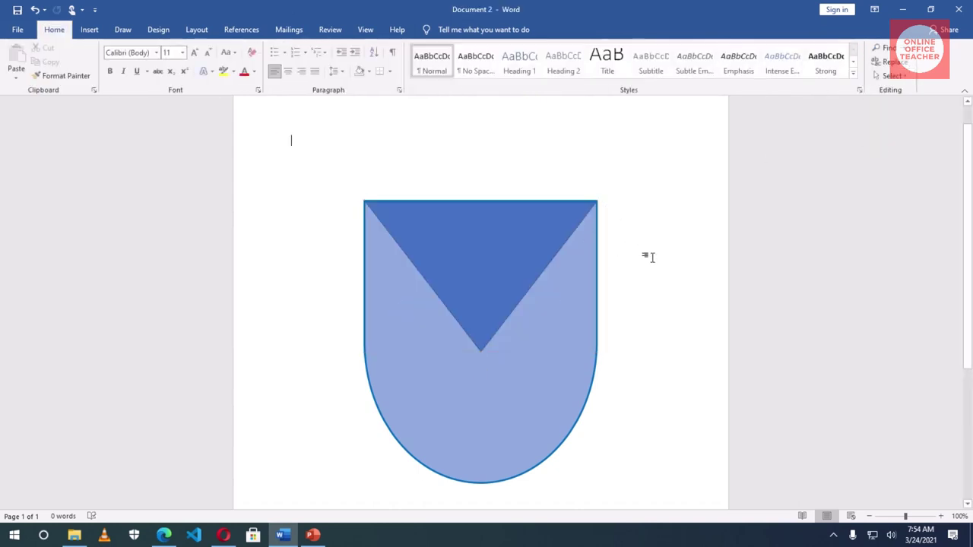
pyautogui.click(511, 260)
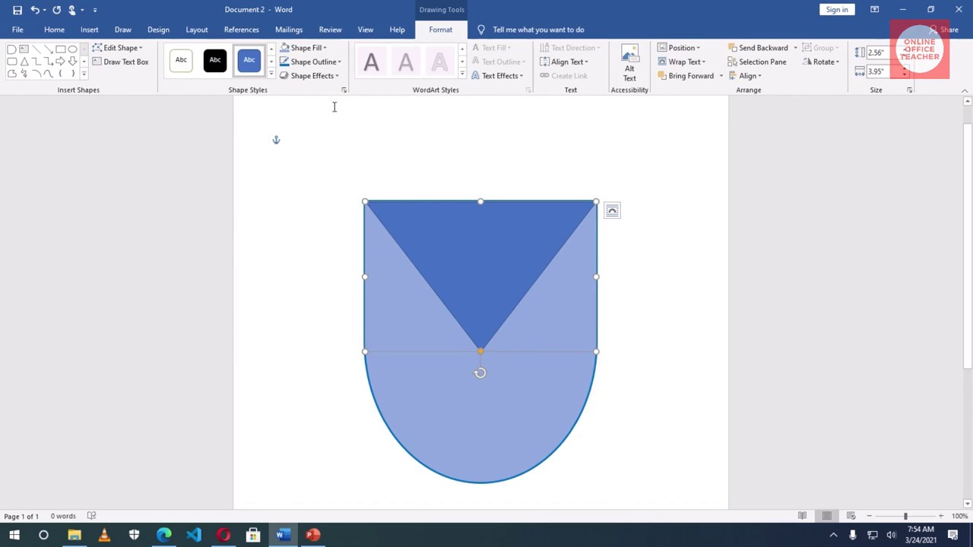
# Give the triangle the shield's light blue fill, a thicker bright blue outline, and nudge it up.
pyautogui.click(324, 48)
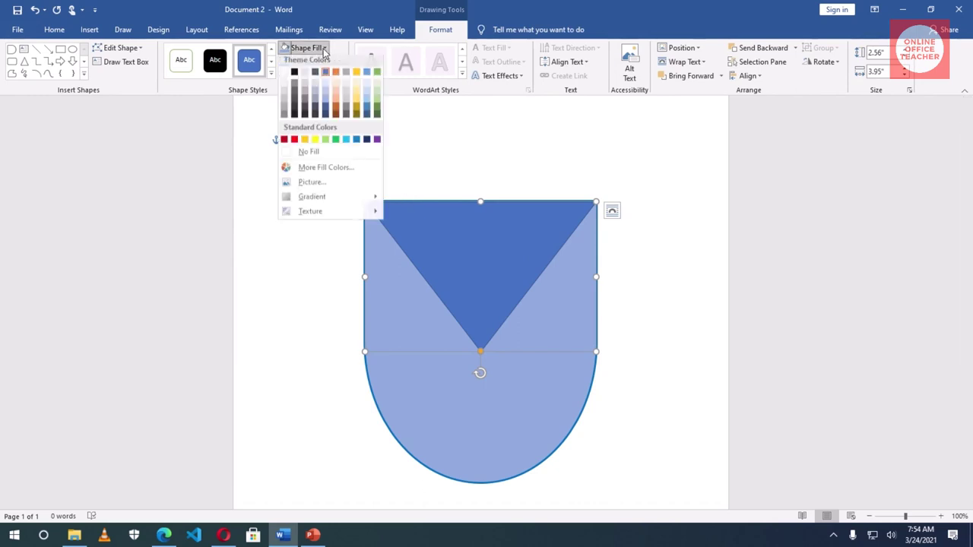
pyautogui.click(325, 107)
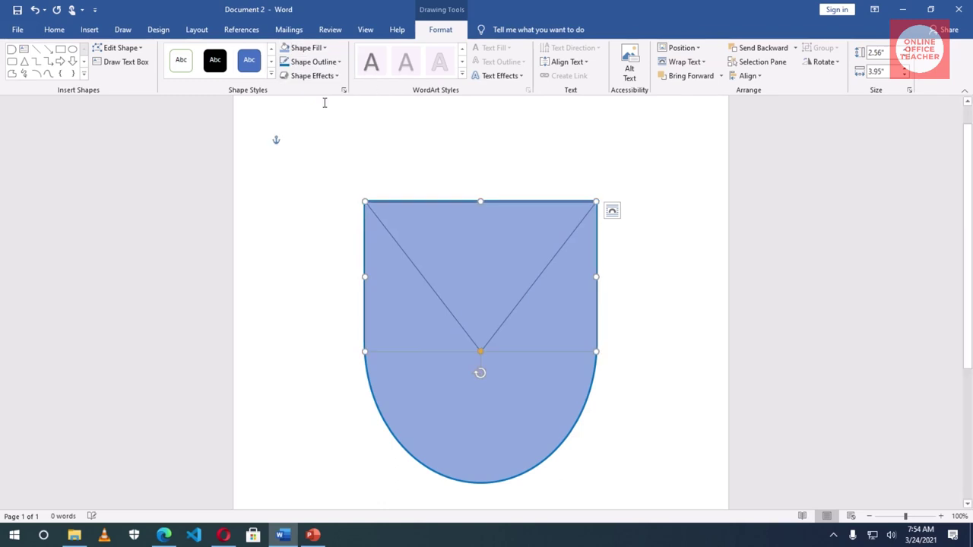
pyautogui.click(284, 65)
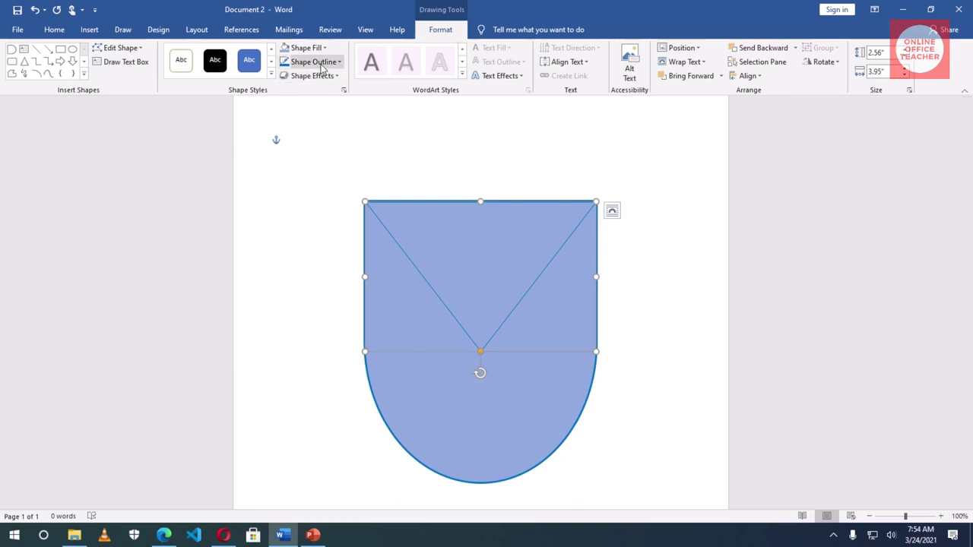
pyautogui.click(321, 66)
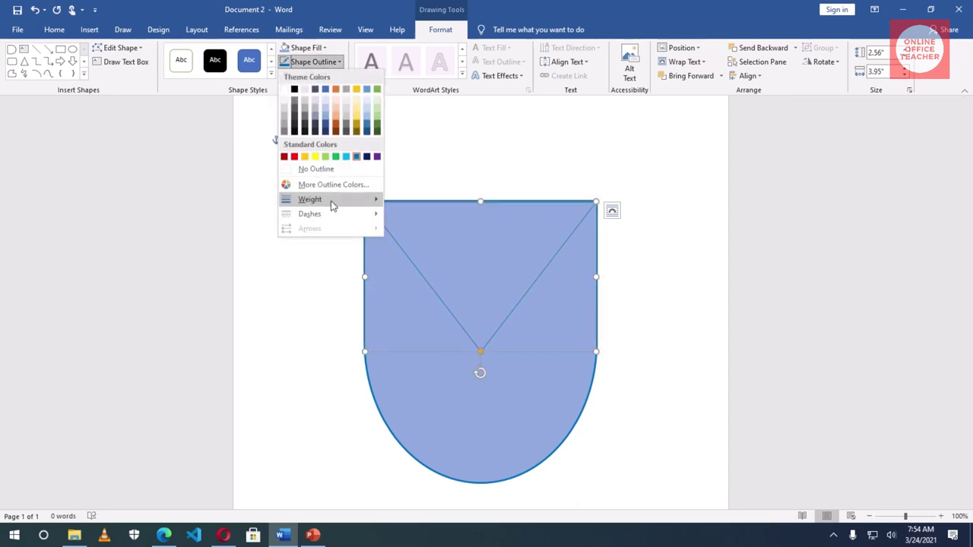
pyautogui.moveTo(331, 203)
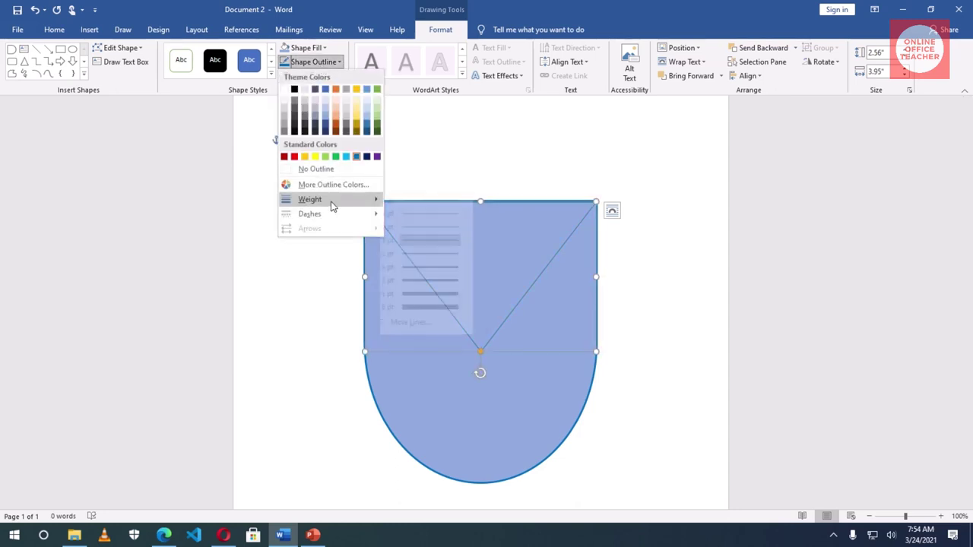
pyautogui.click(428, 267)
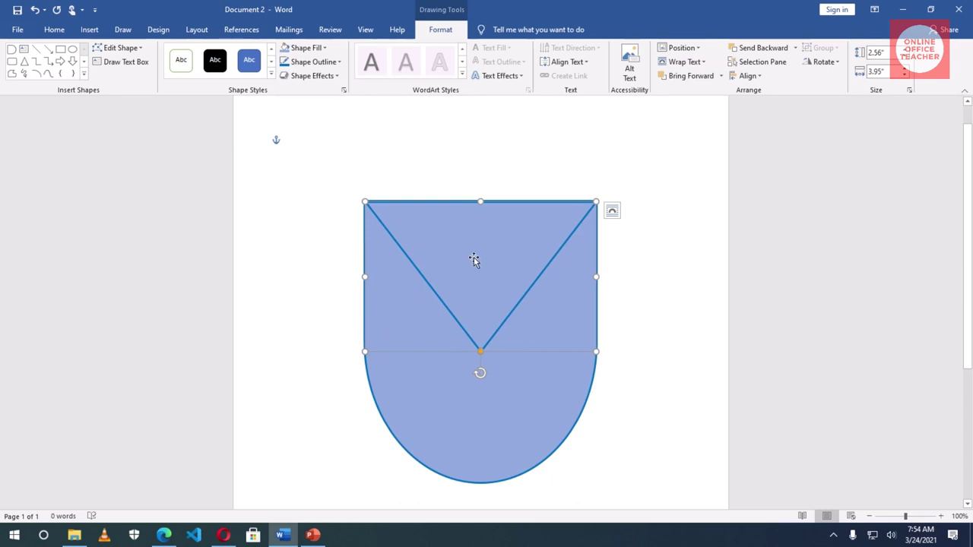
pyautogui.hotkey('ctrl', 'Up')
pyautogui.hotkey('ctrl', 'Up')
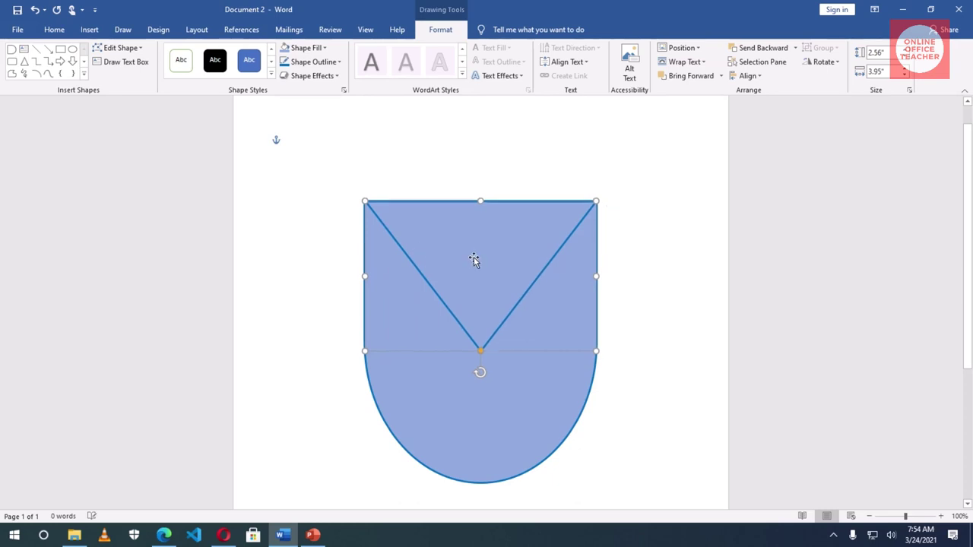
pyautogui.click(643, 291)
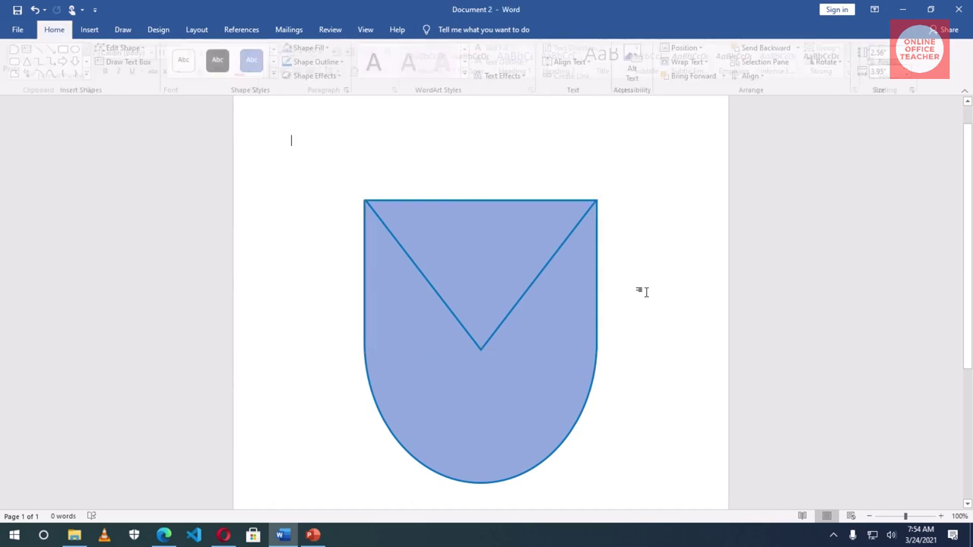
# Widen the V toward the shield's left edge and check its alignment.
pyautogui.click(532, 288)
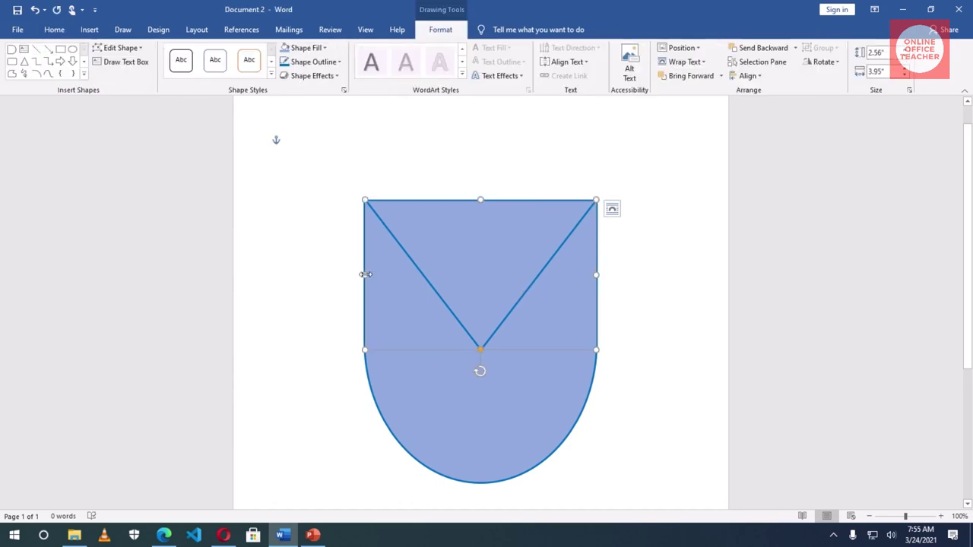
pyautogui.moveTo(366, 274); pyautogui.dragTo(360, 274)
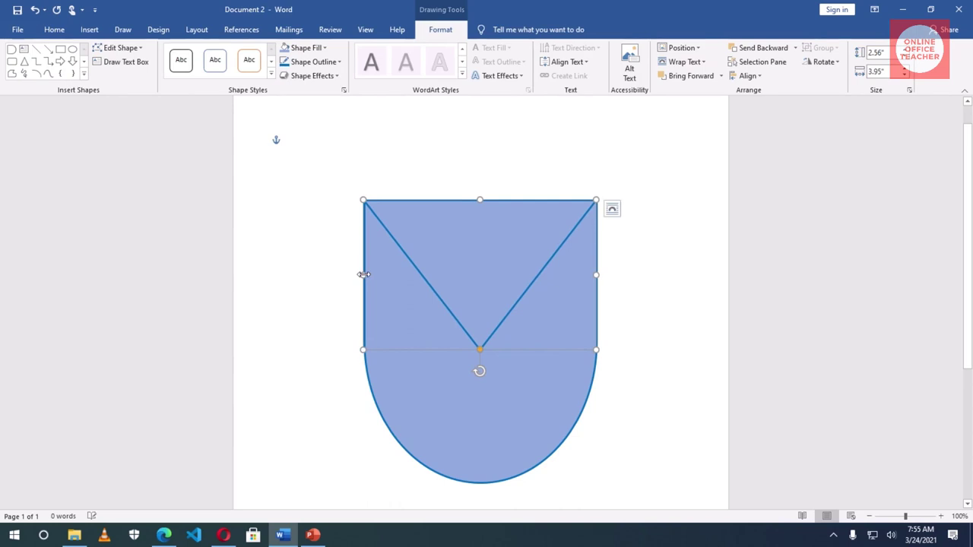
pyautogui.click(651, 282)
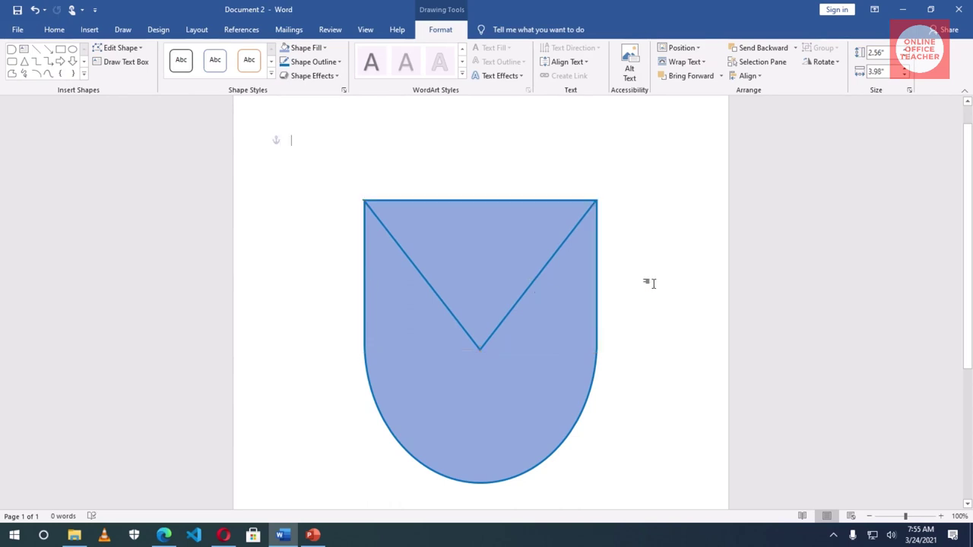
pyautogui.click(531, 278)
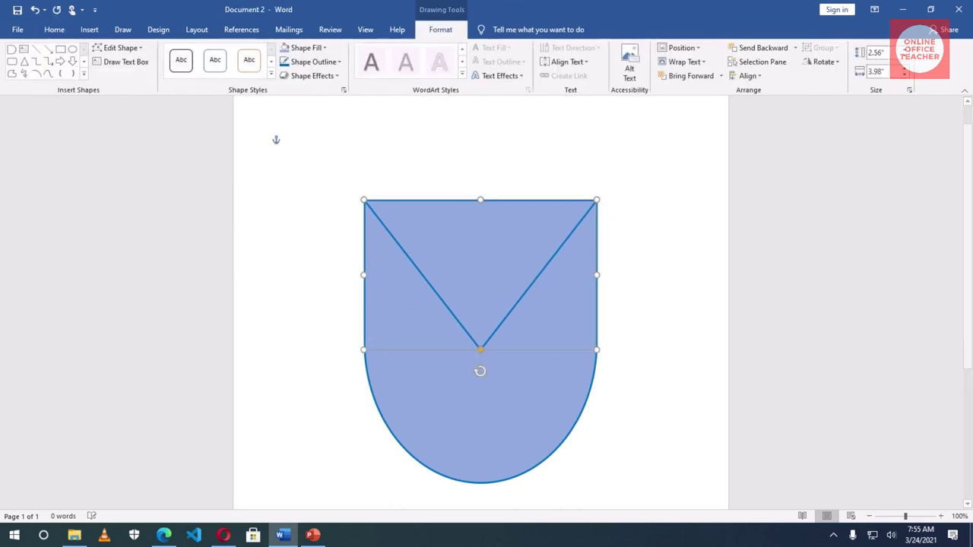
pyautogui.click(679, 373)
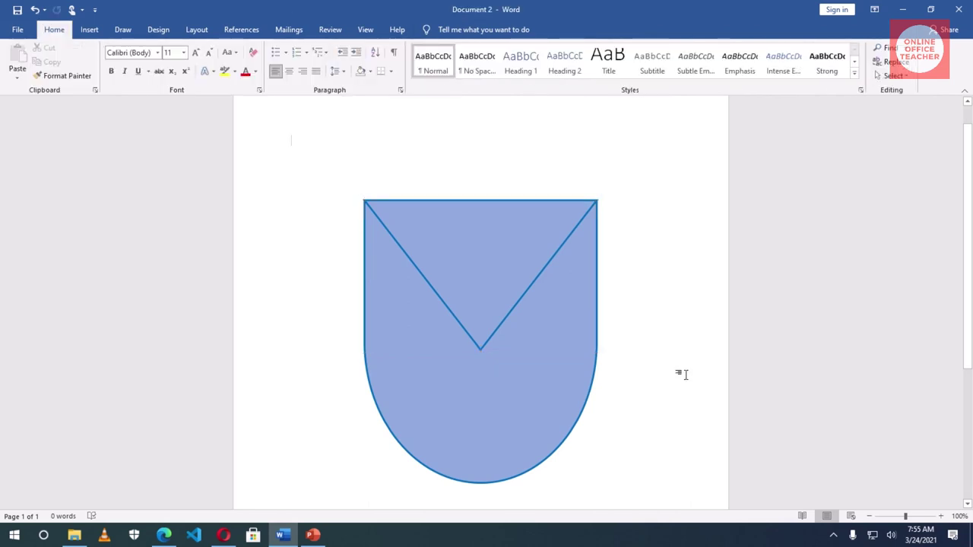
pyautogui.click(526, 294)
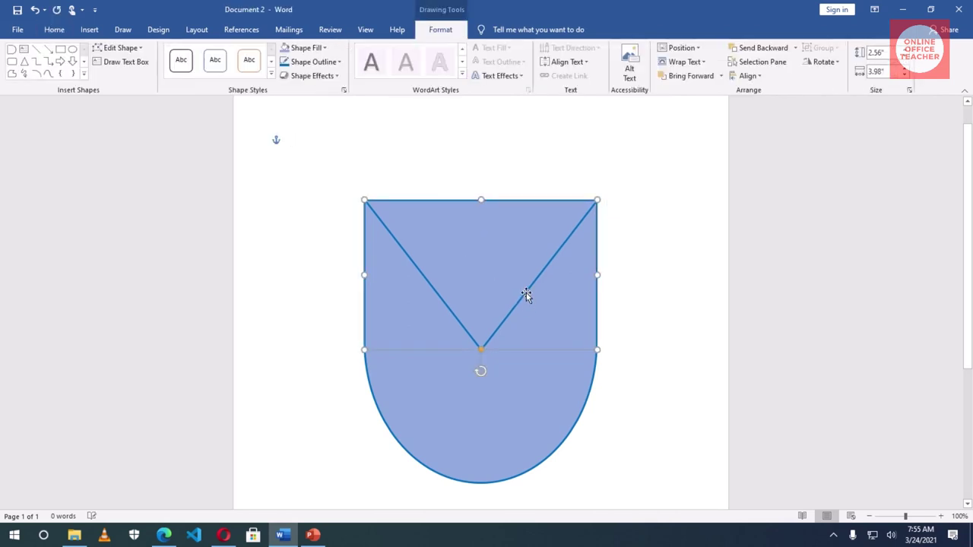
pyautogui.click(642, 306)
pyautogui.click(528, 292)
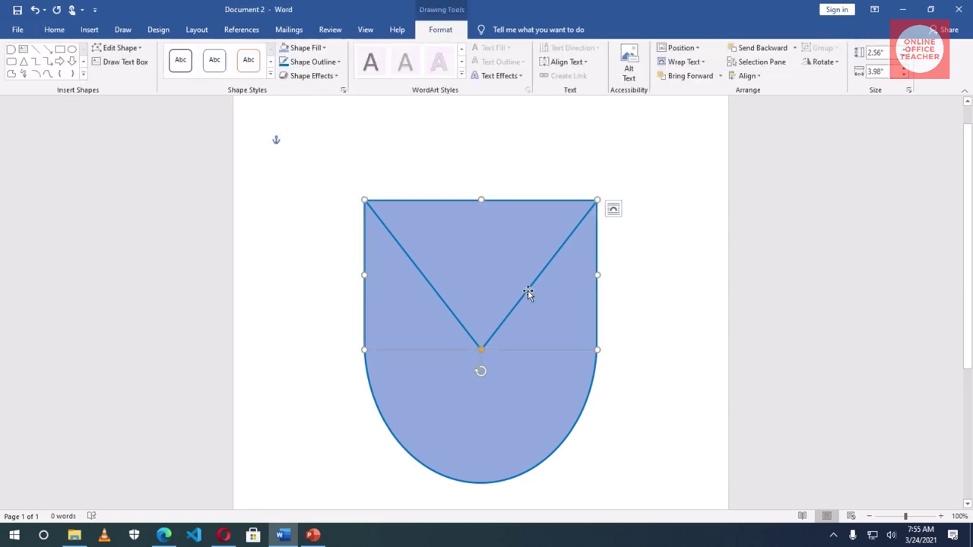
pyautogui.click(635, 304)
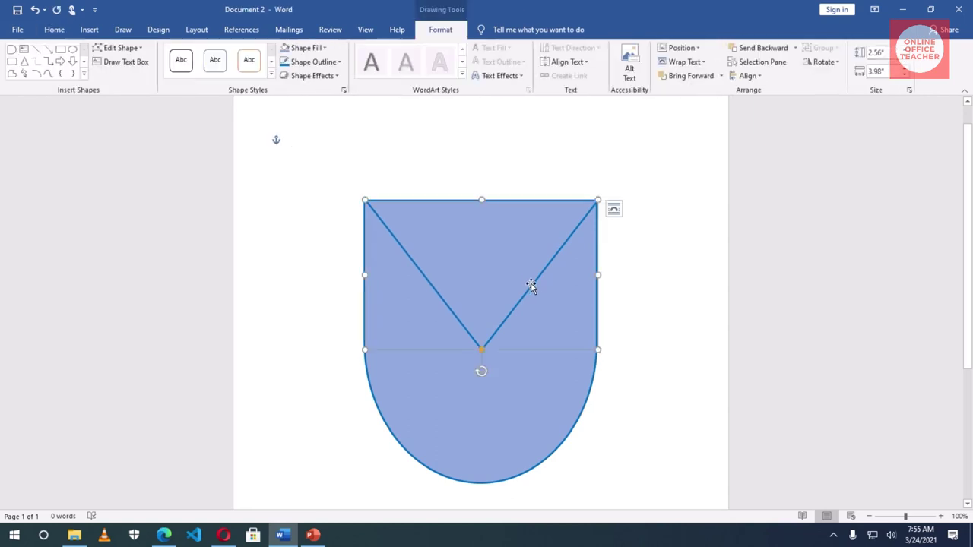
# Adjust the V's right edge so it is 3.99" wide and lines up with the shield.
pyautogui.click(606, 280)
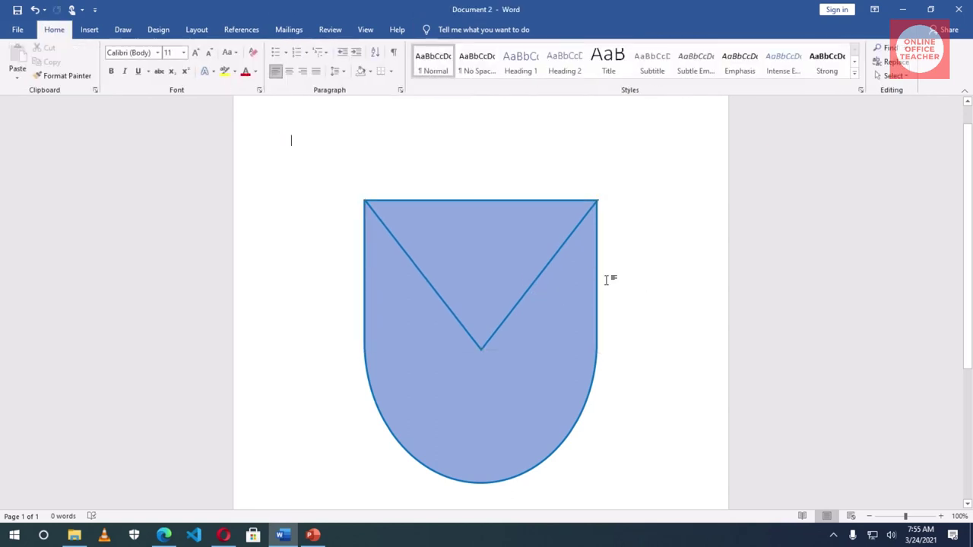
pyautogui.click(558, 253)
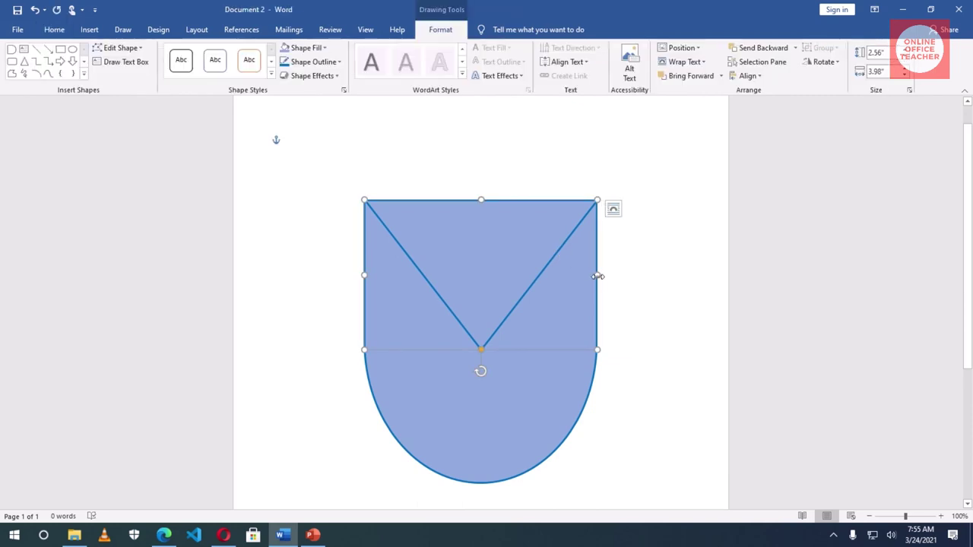
pyautogui.moveTo(599, 276); pyautogui.dragTo(598, 276)
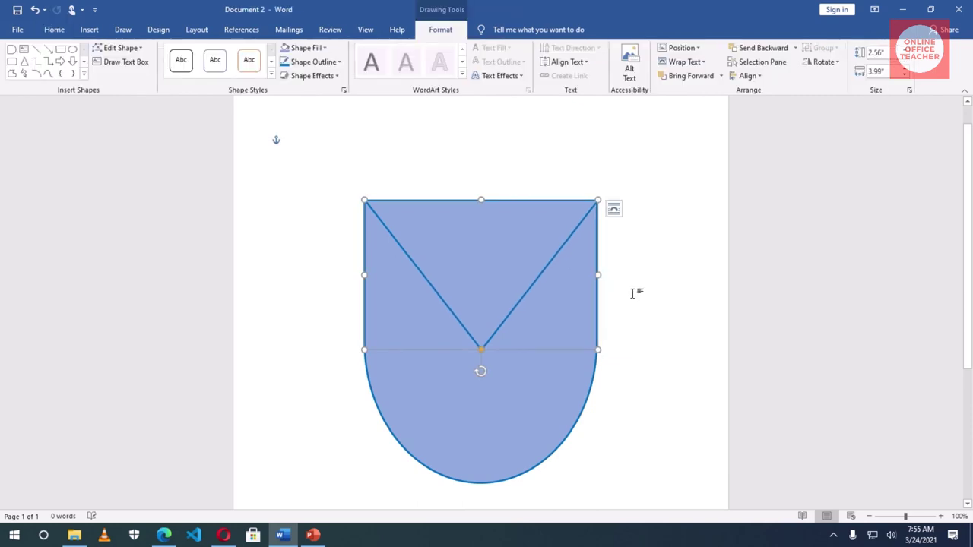
pyautogui.click(632, 291)
pyautogui.click(542, 255)
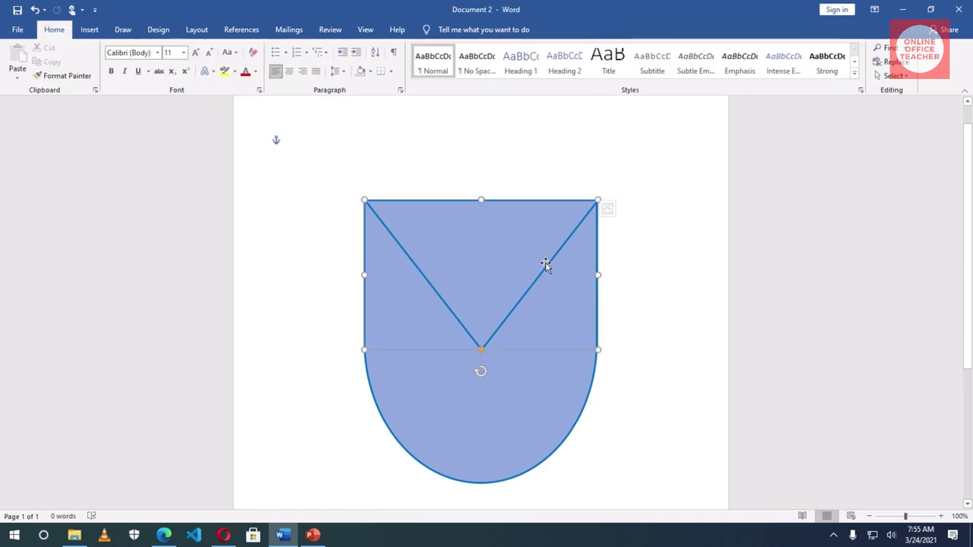
pyautogui.moveTo(598, 275); pyautogui.dragTo(595, 276)
pyautogui.click(652, 307)
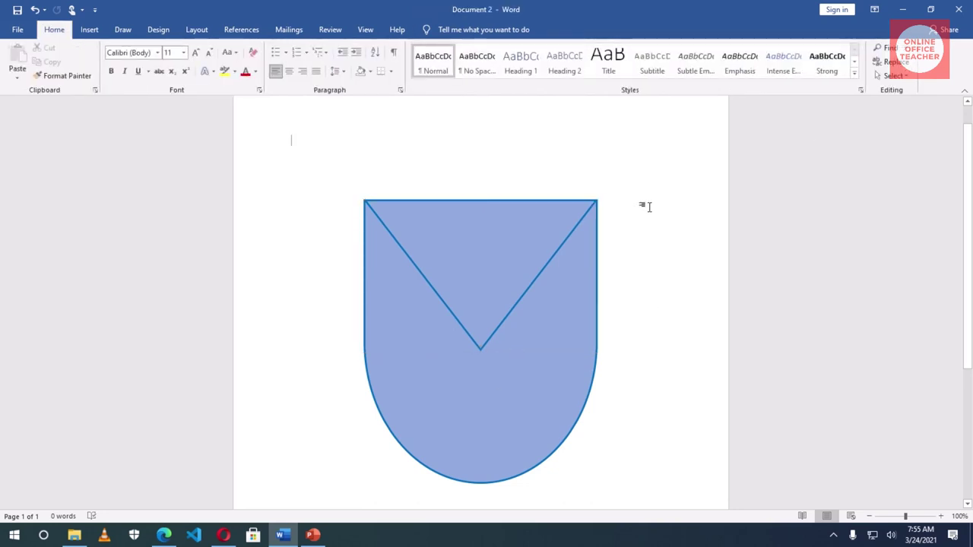
# Draw a vertical straight line from the V's tip down to the bottom of the shield's curve.
pyautogui.click(89, 29)
pyautogui.click(168, 67)
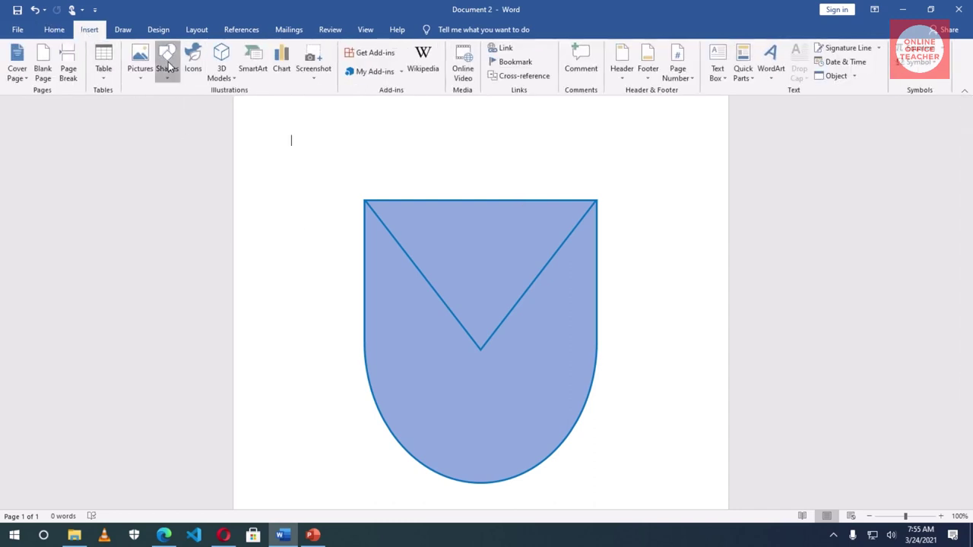
pyautogui.click(163, 140)
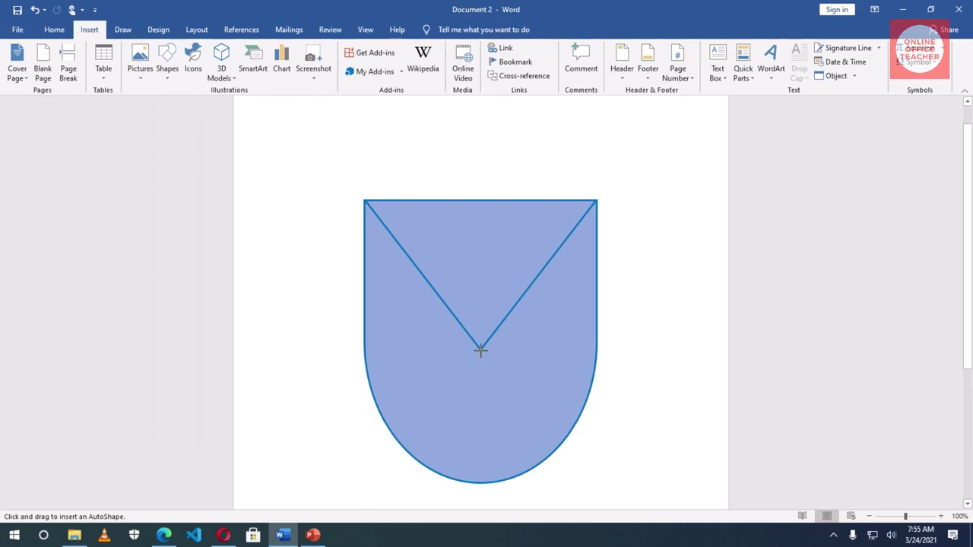
pyautogui.moveTo(481, 350); pyautogui.dragTo(482, 456)
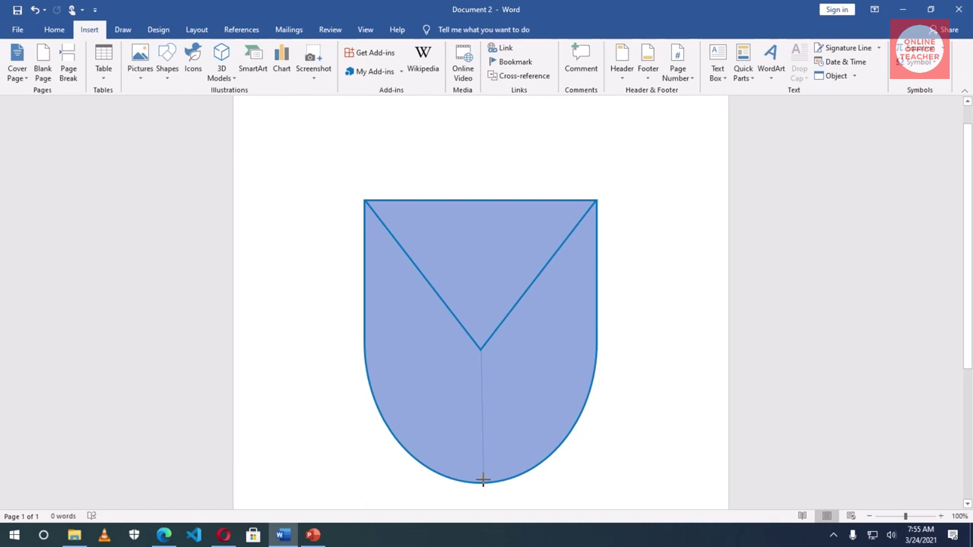
pyautogui.moveTo(482, 479); pyautogui.dragTo(478, 486)
pyautogui.moveTo(478, 483); pyautogui.dragTo(480, 482)
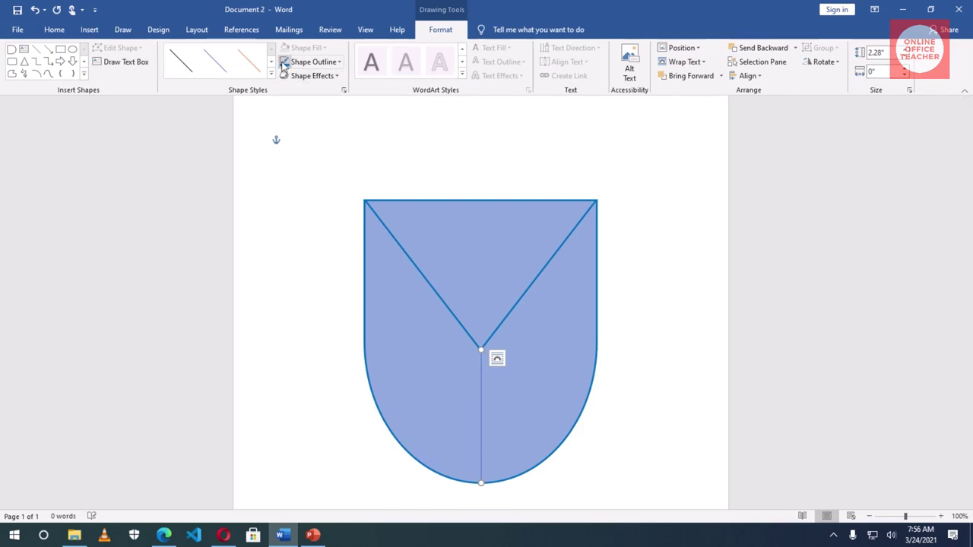
# Set the line's outline weight to 2¼ pt.
pyautogui.click(328, 67)
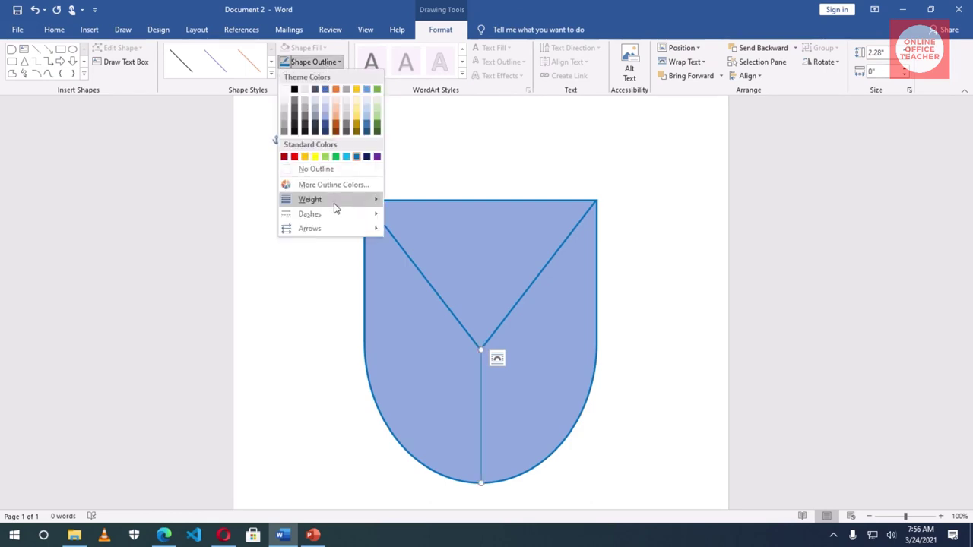
pyautogui.moveTo(336, 208)
pyautogui.click(431, 268)
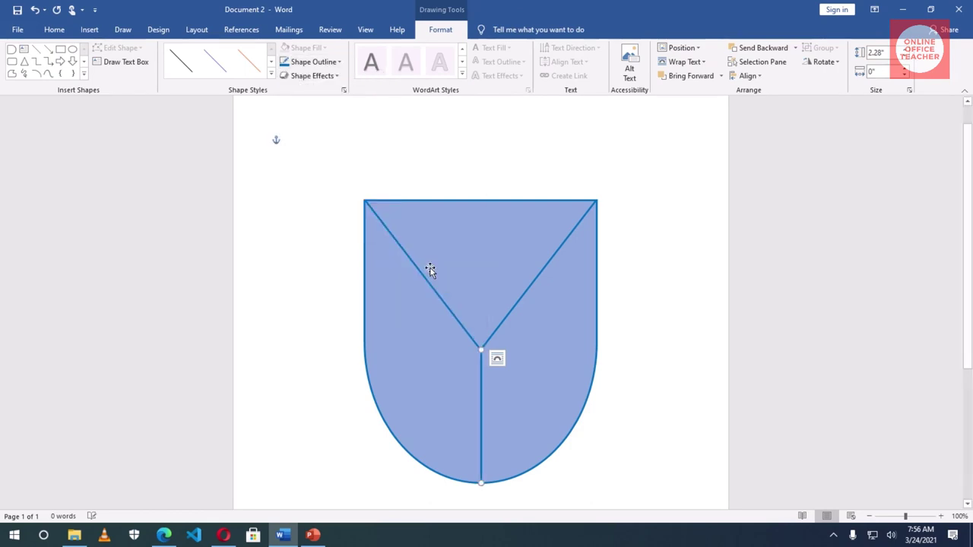
pyautogui.click(692, 375)
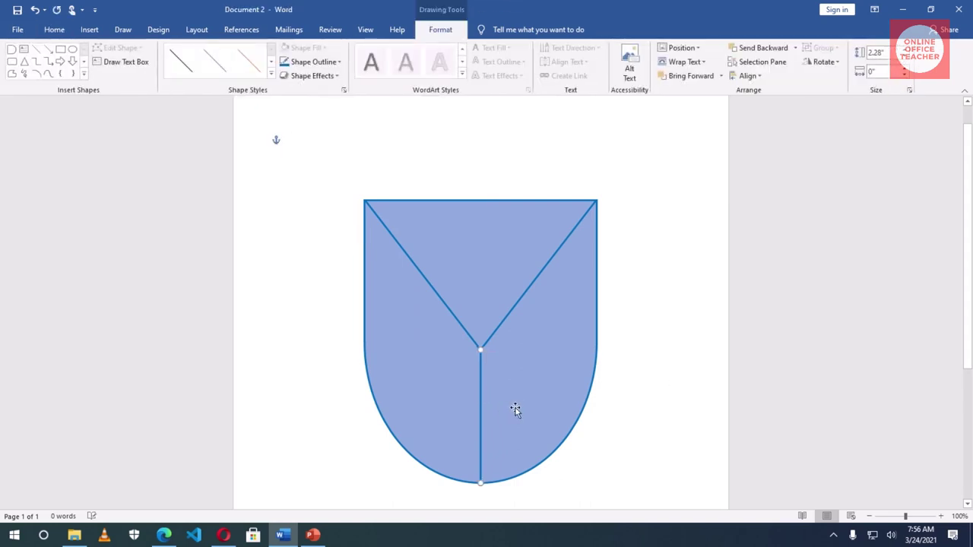
pyautogui.click(642, 394)
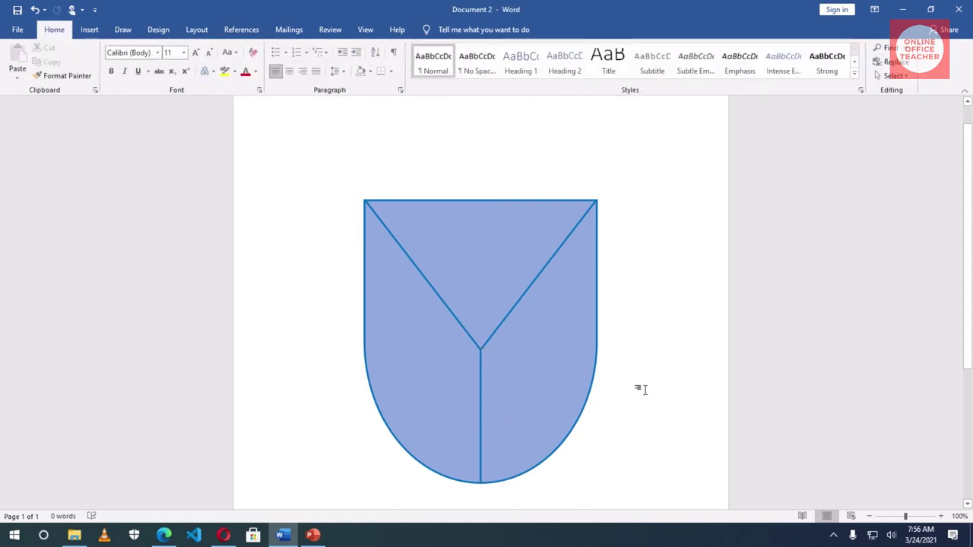
# Draw a Sun shape inside the V and center it on the shield's middle line.
pyautogui.click(89, 29)
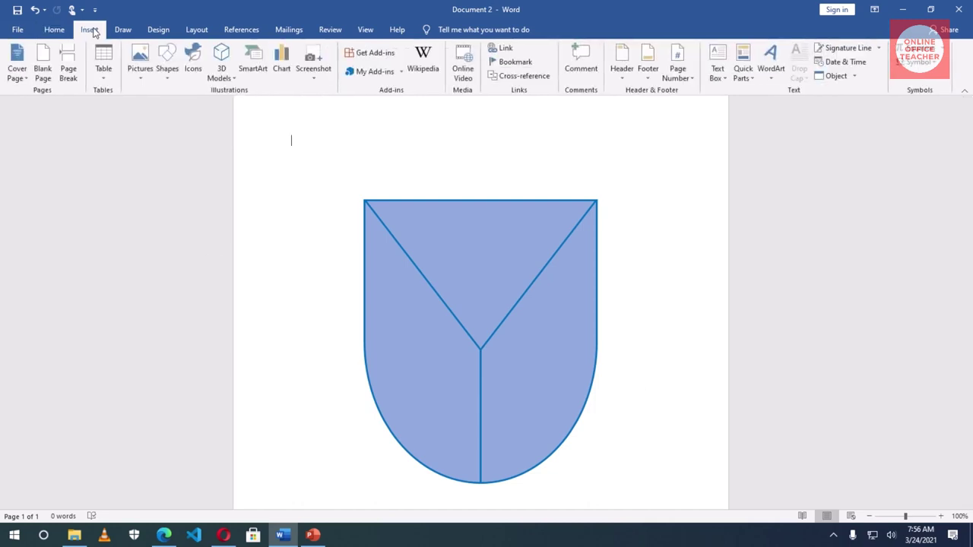
pyautogui.click(168, 68)
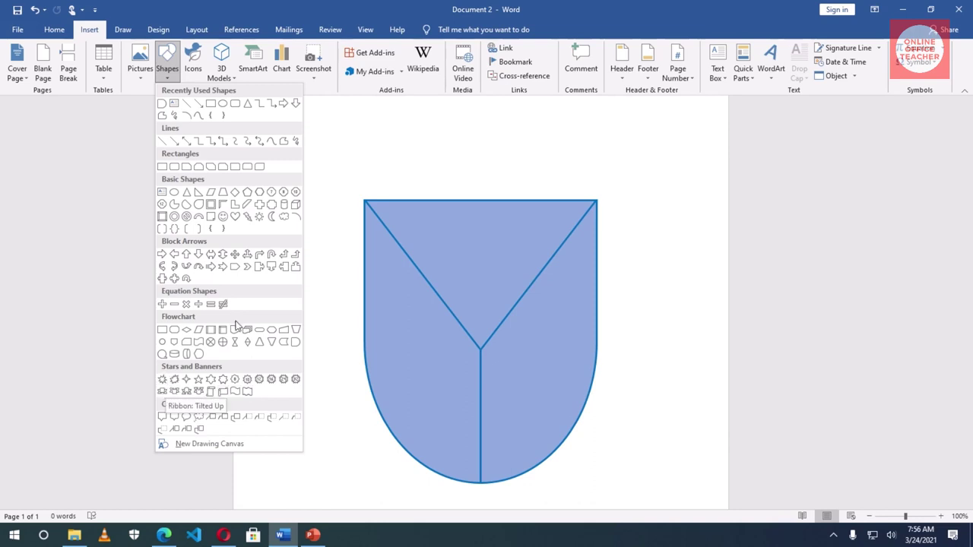
pyautogui.click(258, 218)
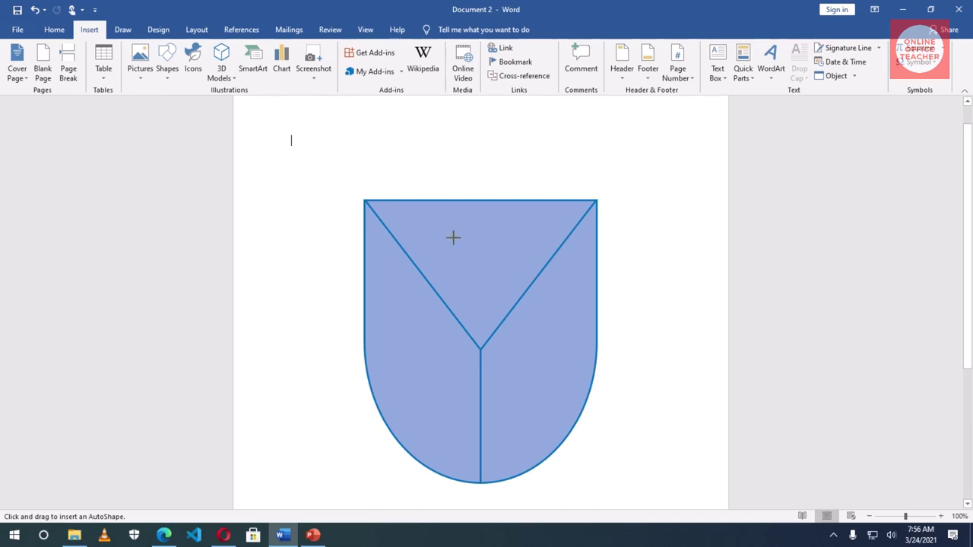
pyautogui.moveTo(446, 223); pyautogui.dragTo(535, 299)
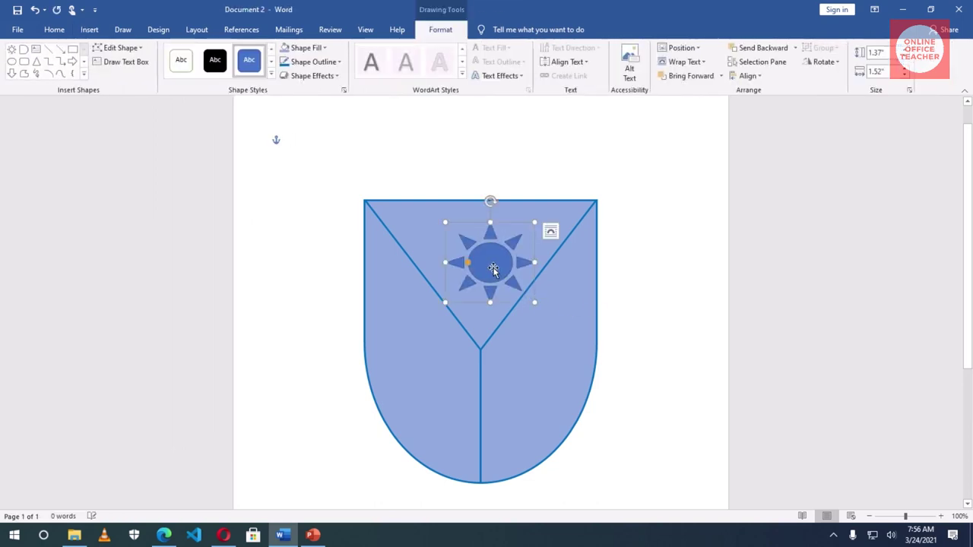
pyautogui.moveTo(495, 263); pyautogui.dragTo(481, 257)
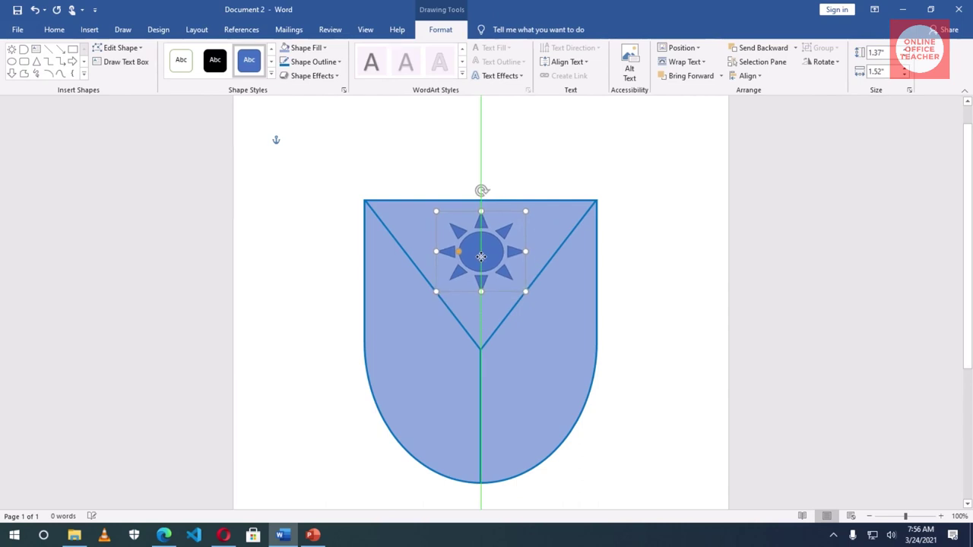
pyautogui.moveTo(480, 257); pyautogui.dragTo(480, 256)
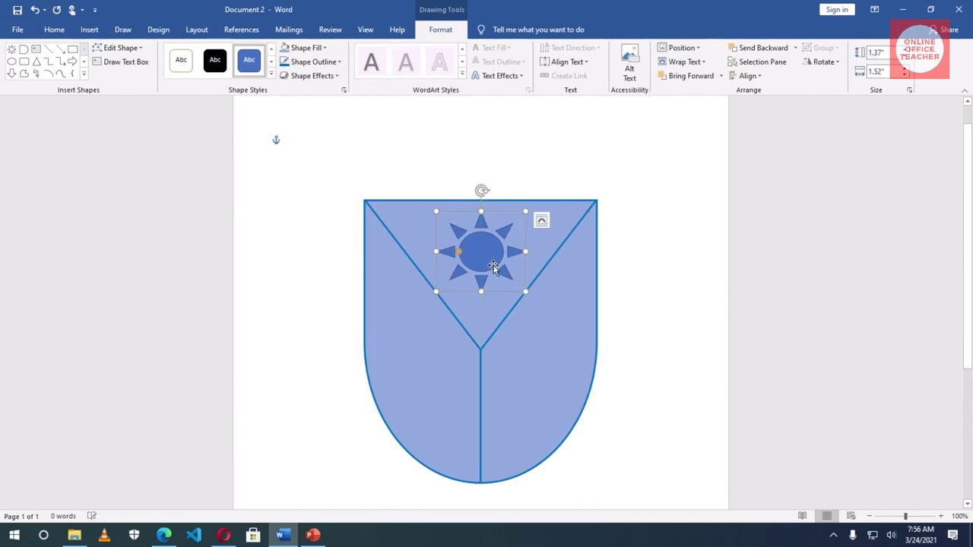
# Fill the sun yellow and give it a standard red outline.
pyautogui.click(324, 48)
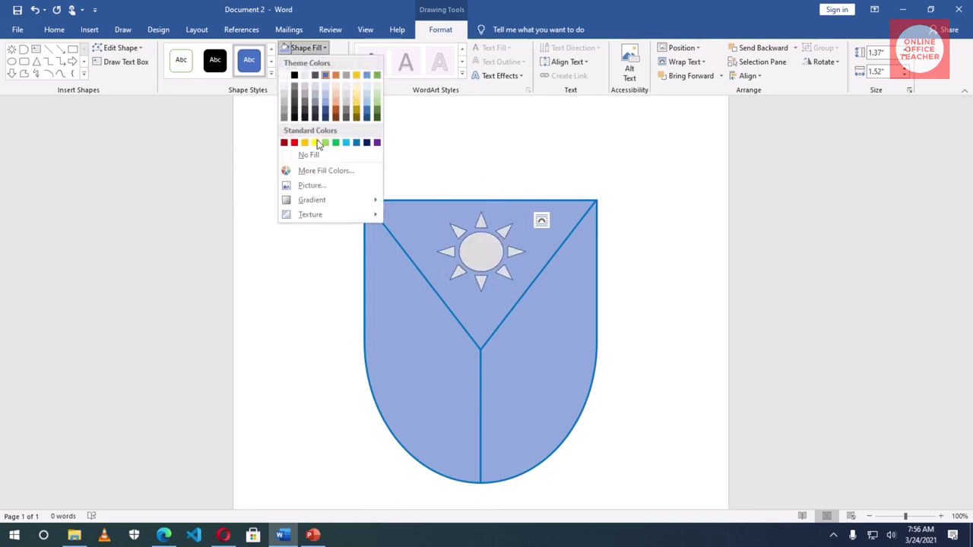
pyautogui.click(316, 143)
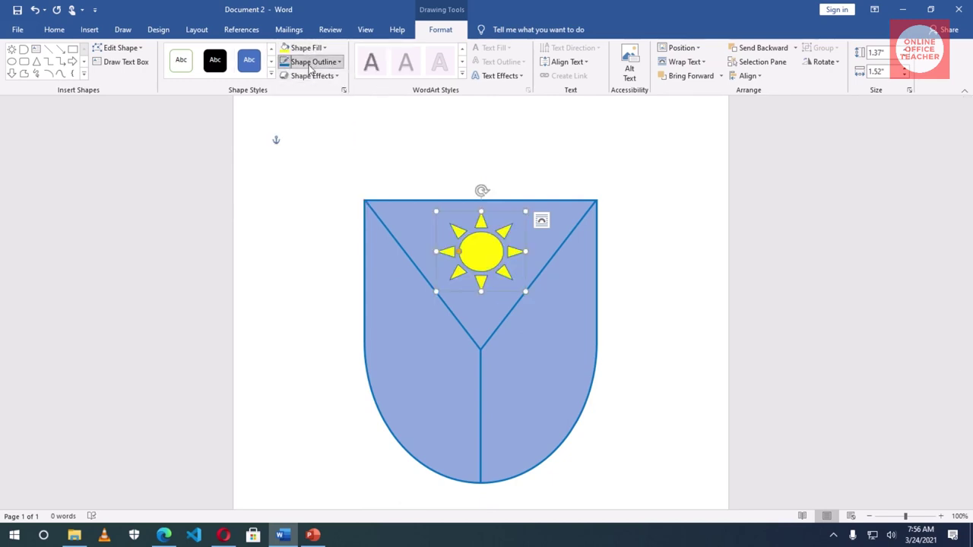
pyautogui.click(312, 62)
pyautogui.click(295, 156)
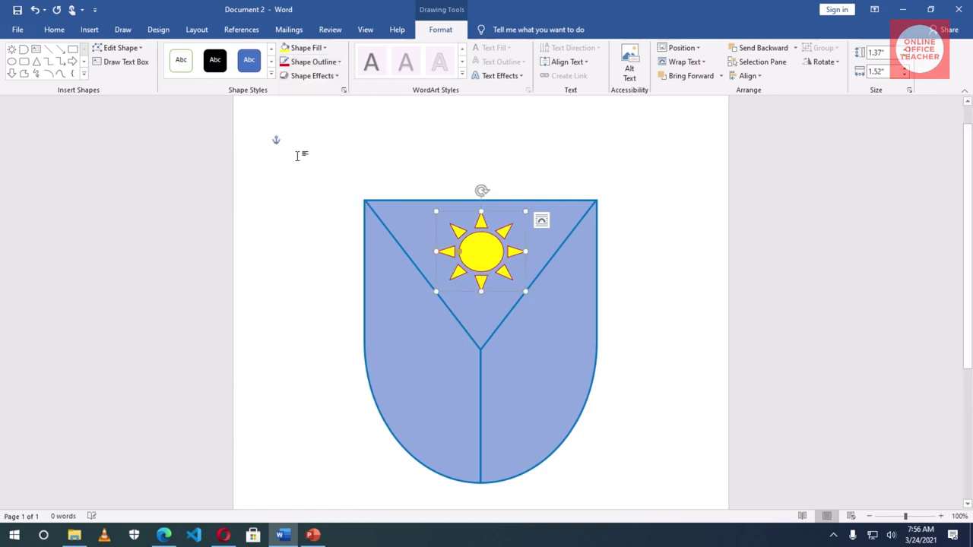
pyautogui.click(635, 340)
pyautogui.click(89, 28)
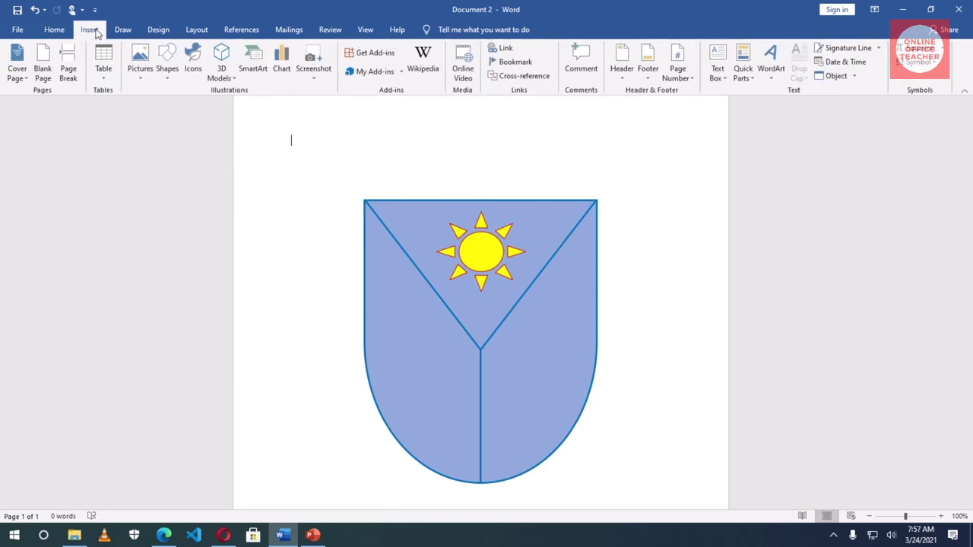
# Draw a Moon shape in the shield's lower-left section and fill it light grey.
pyautogui.click(169, 65)
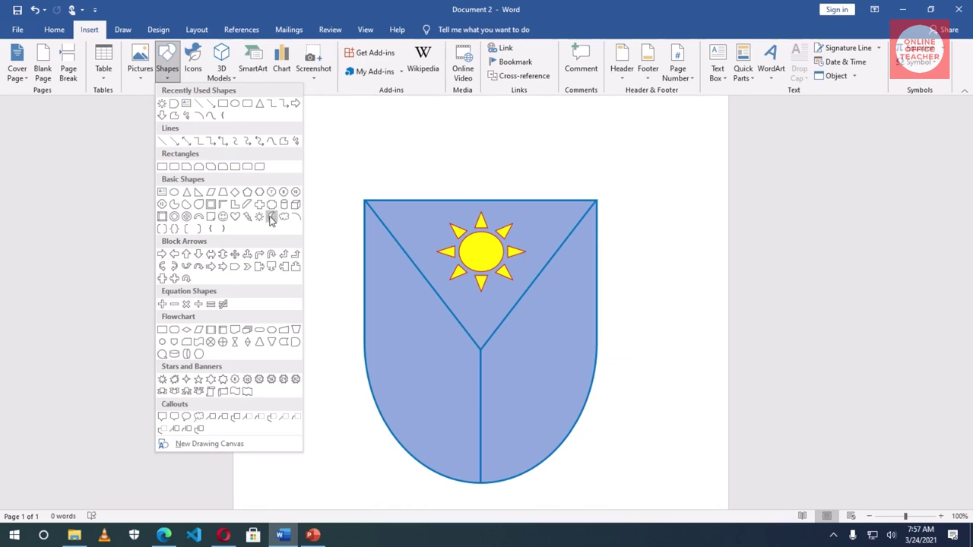
pyautogui.click(271, 217)
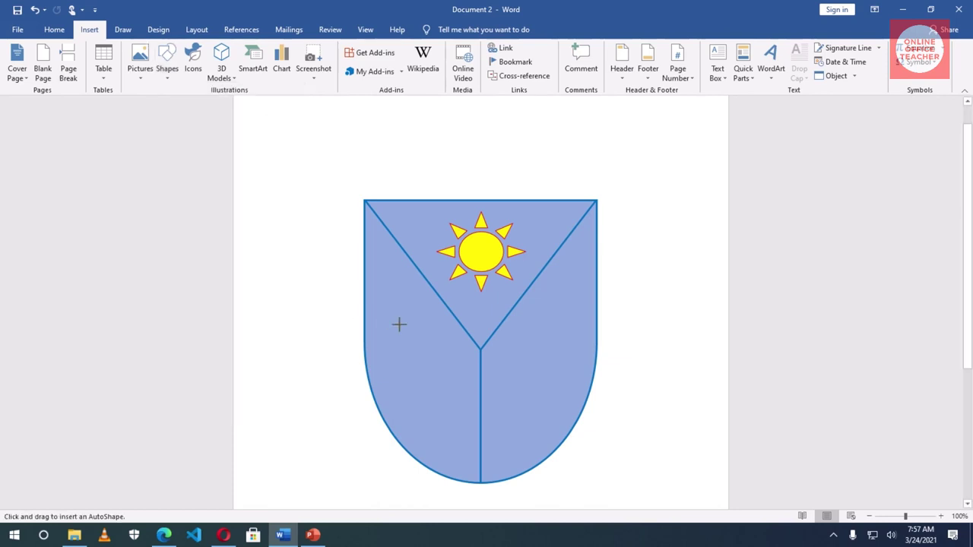
pyautogui.moveTo(397, 310); pyautogui.dragTo(442, 417)
pyautogui.moveTo(413, 374); pyautogui.dragTo(403, 365)
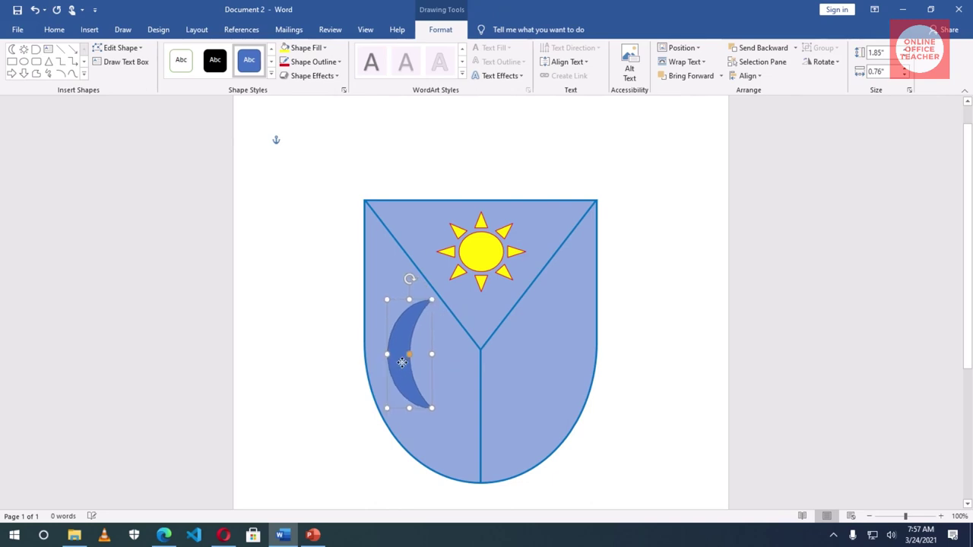
pyautogui.click(313, 49)
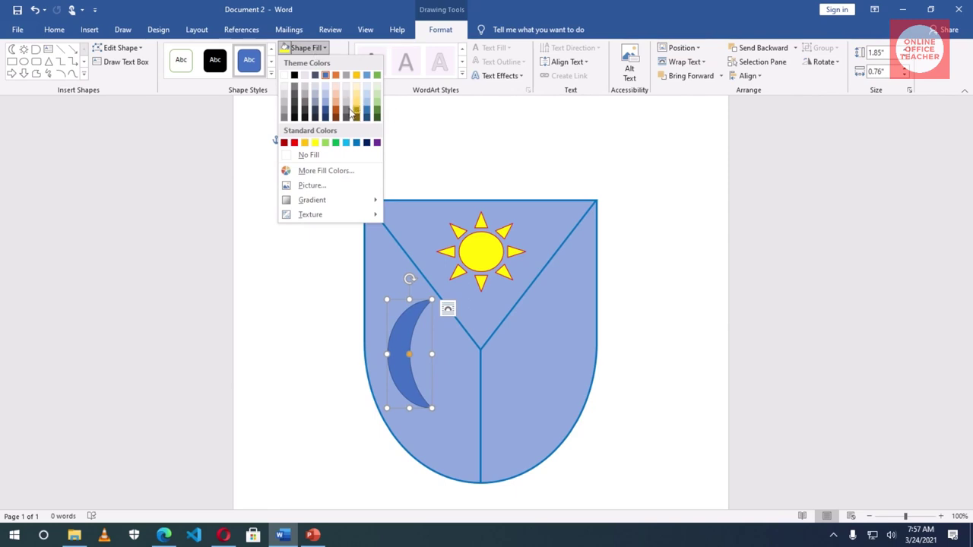
pyautogui.click(284, 95)
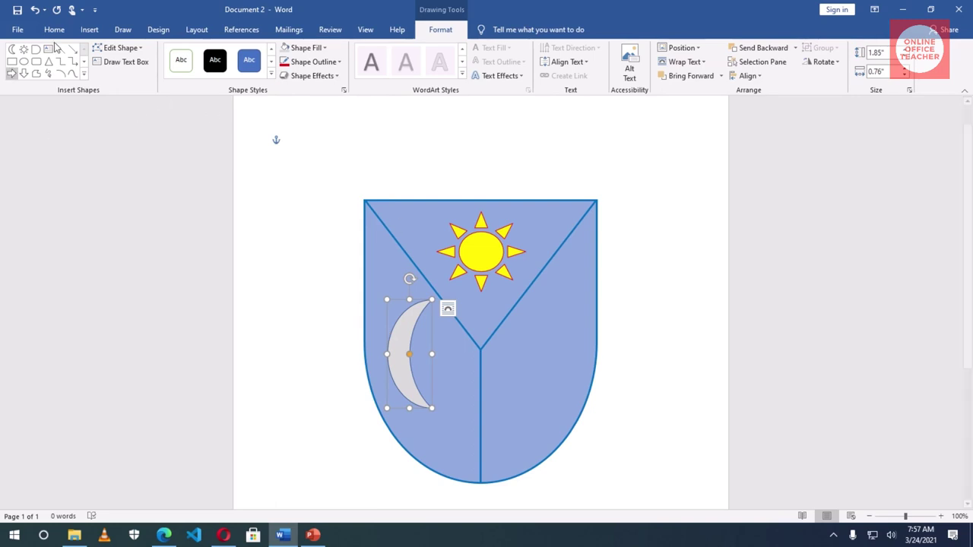
pyautogui.click(90, 32)
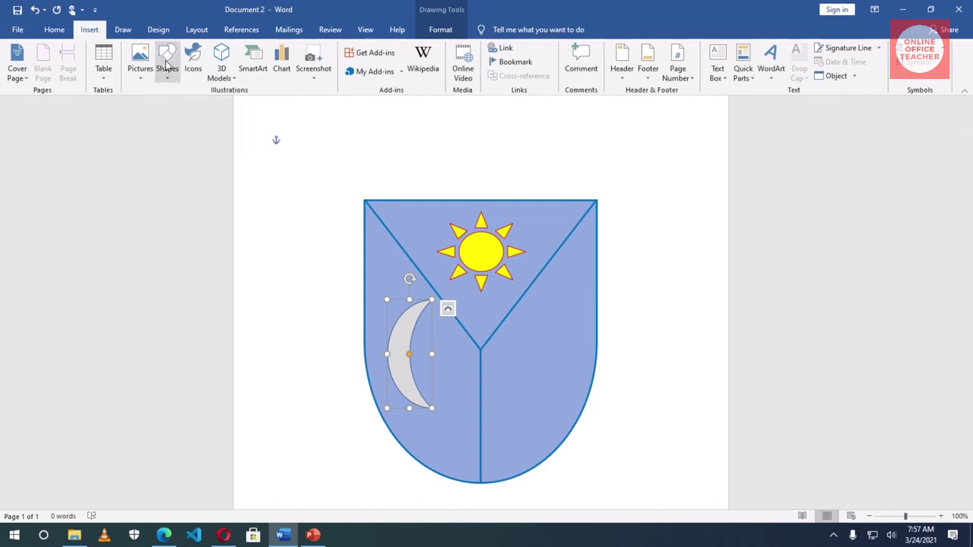
# Draw a Smiley Face in the shield's lower-right section and fill it light grey.
pyautogui.click(167, 68)
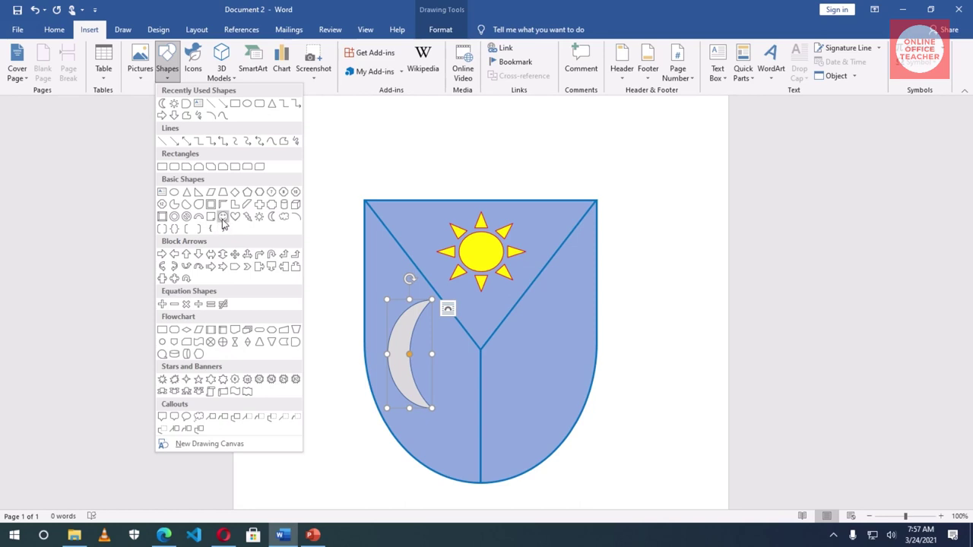
pyautogui.click(223, 217)
pyautogui.moveTo(509, 339); pyautogui.dragTo(555, 371)
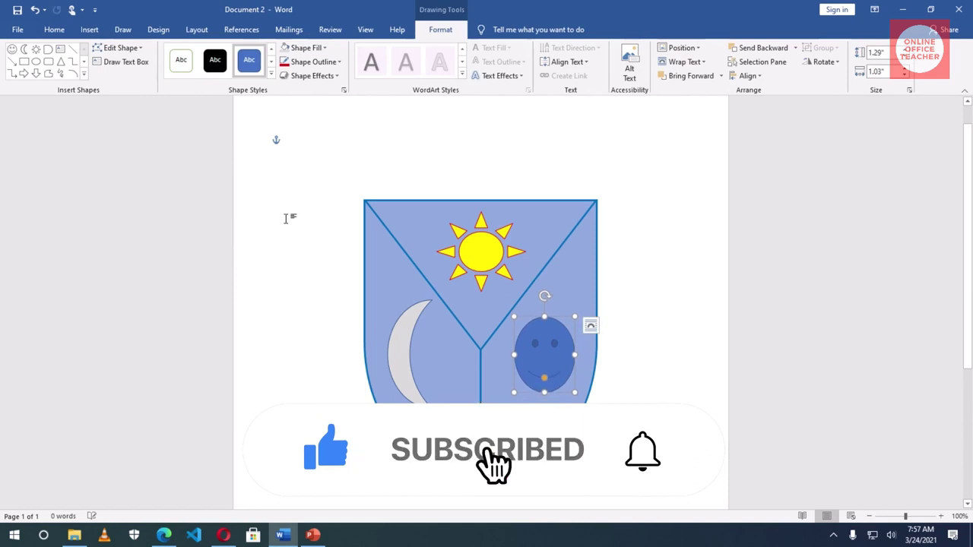
pyautogui.click(315, 50)
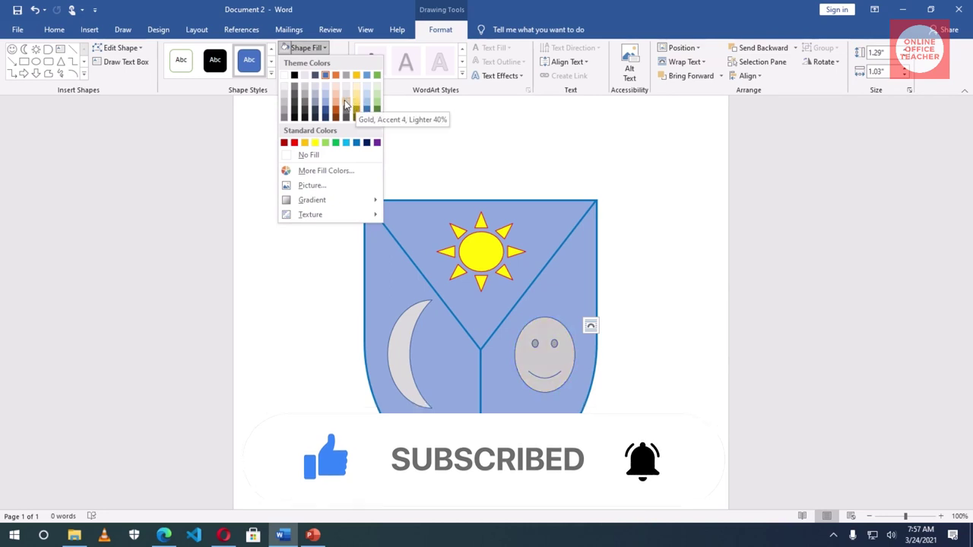
pyautogui.click(286, 100)
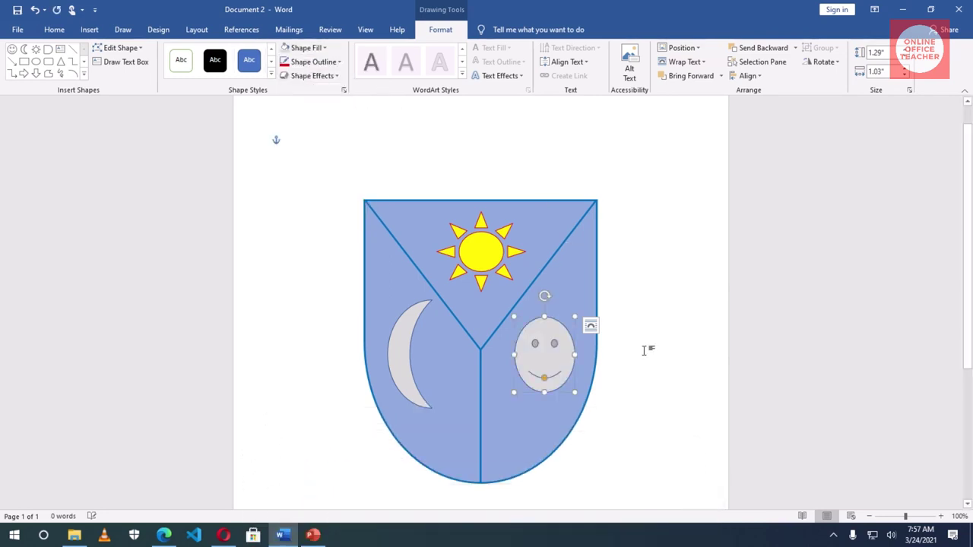
pyautogui.click(672, 358)
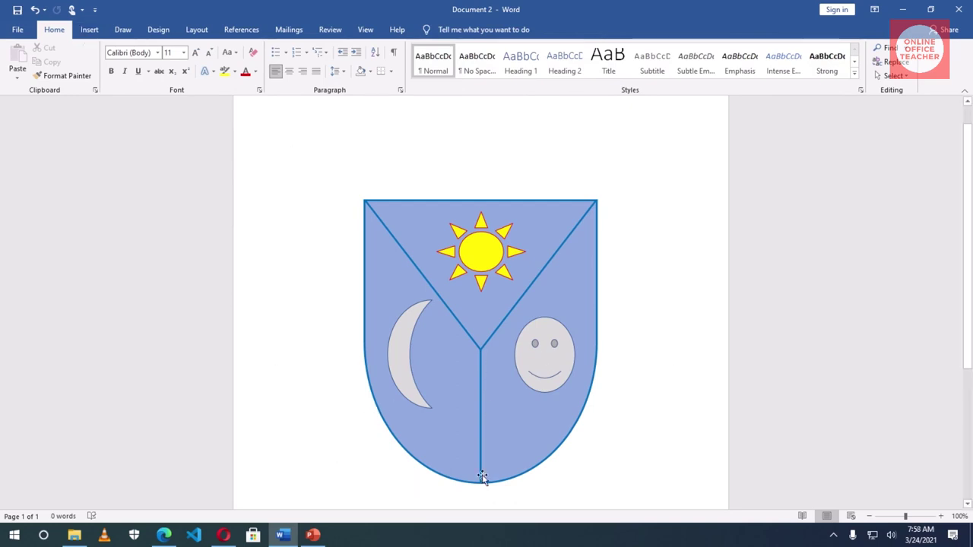
# Draw a Ribbon: Tilted Down banner below the shield, shift it left, and shorten it to 1.48".
pyautogui.click(89, 30)
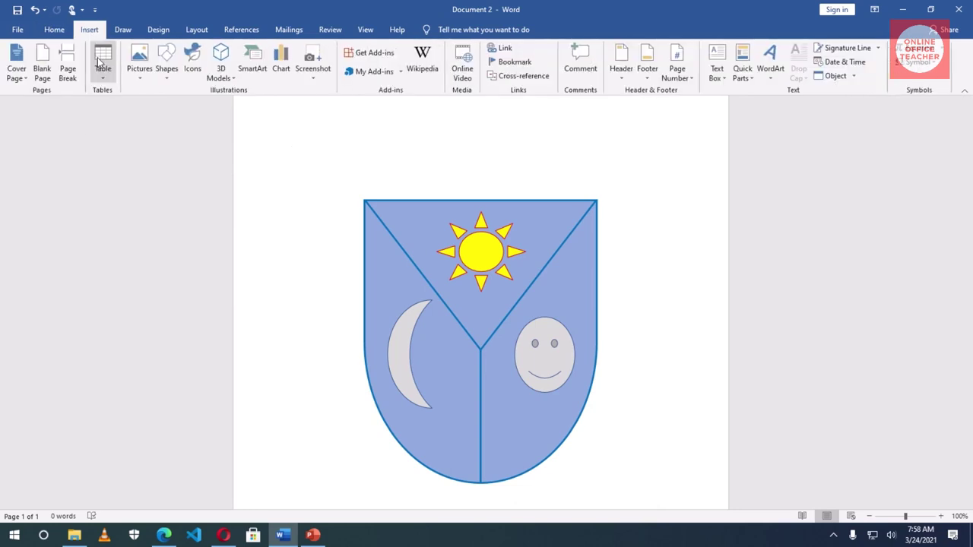
pyautogui.click(166, 60)
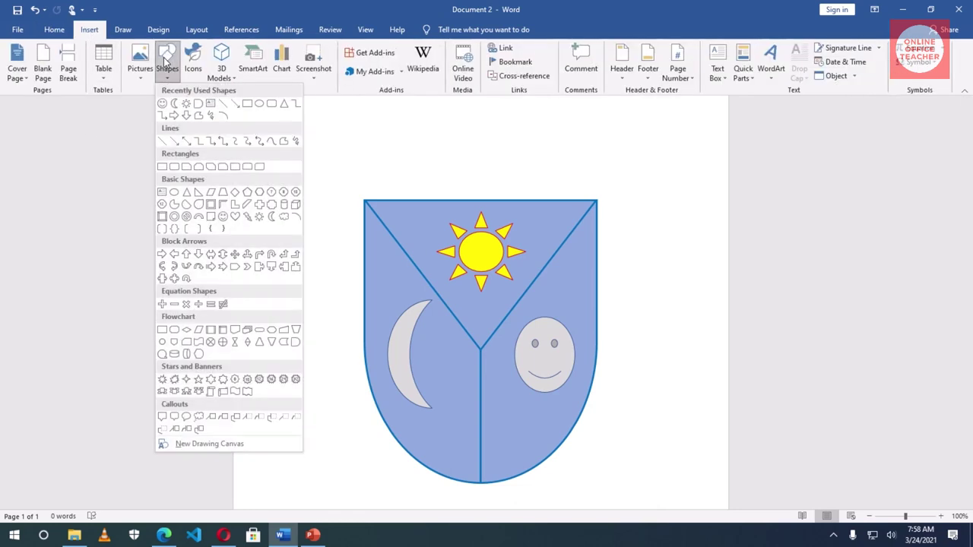
pyautogui.click(173, 393)
pyautogui.scroll(-3, 304, 401)
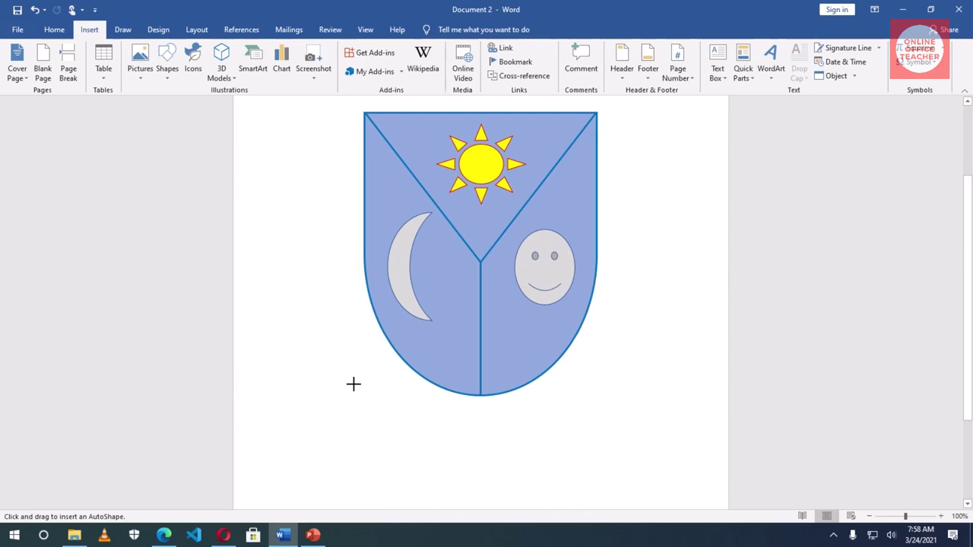
pyautogui.moveTo(346, 378); pyautogui.dragTo(644, 494)
pyautogui.moveTo(534, 463); pyautogui.dragTo(522, 464)
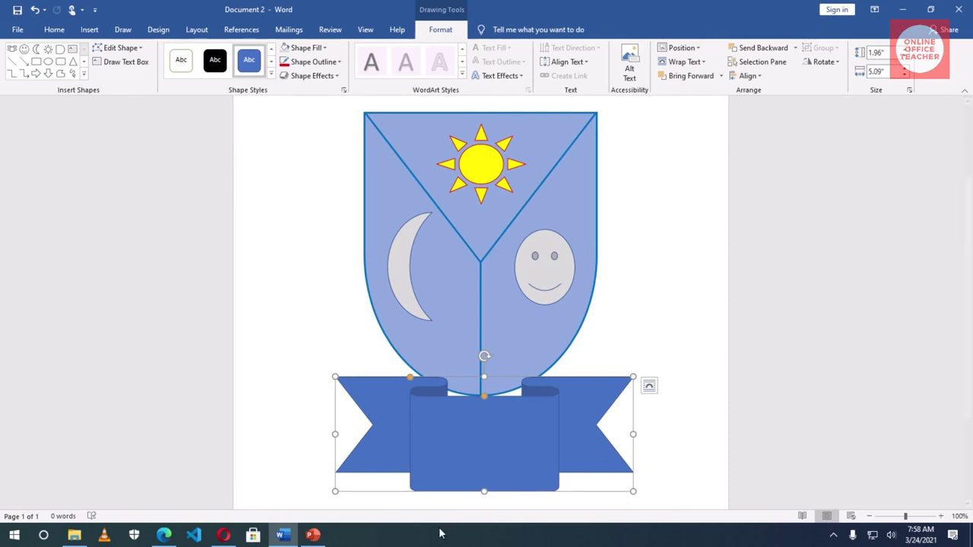
pyautogui.moveTo(485, 492); pyautogui.dragTo(479, 439)
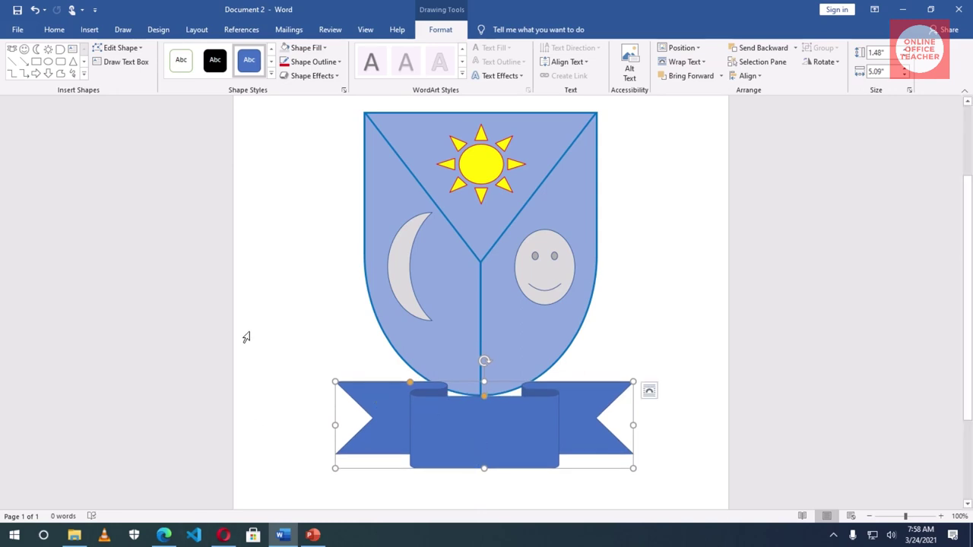
pyautogui.click(315, 51)
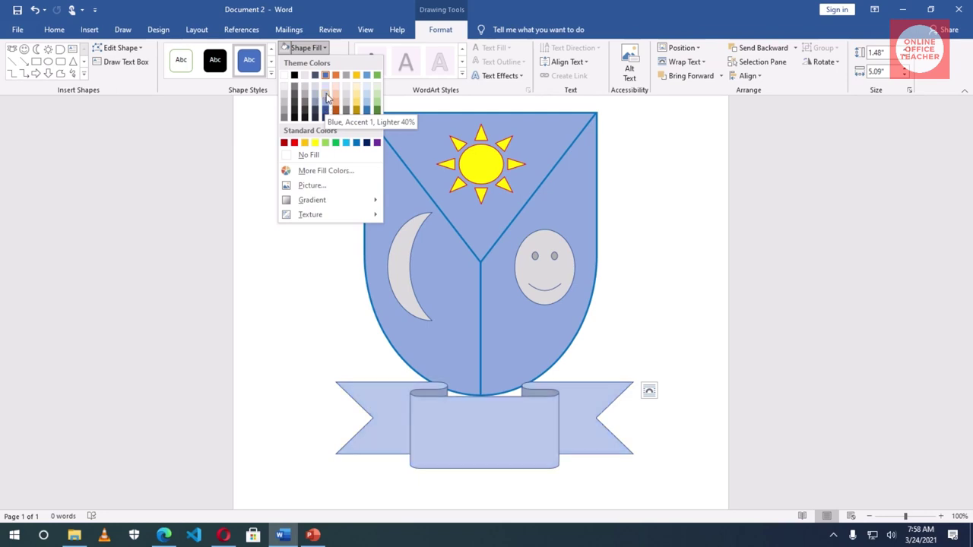
# Fill the banner Blue, Accent 1, Lighter 40% and give it a blue 2¼ pt outline.
pyautogui.click(327, 107)
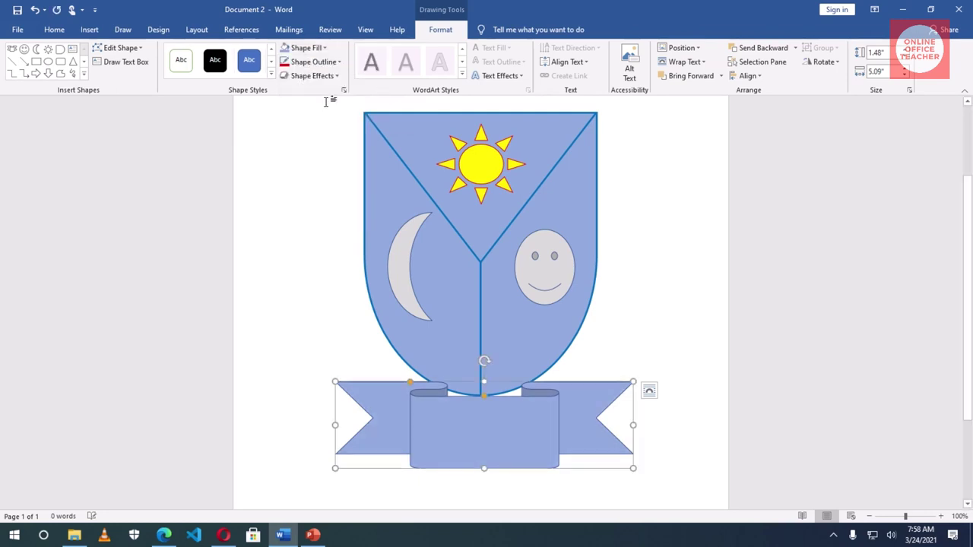
pyautogui.click(319, 62)
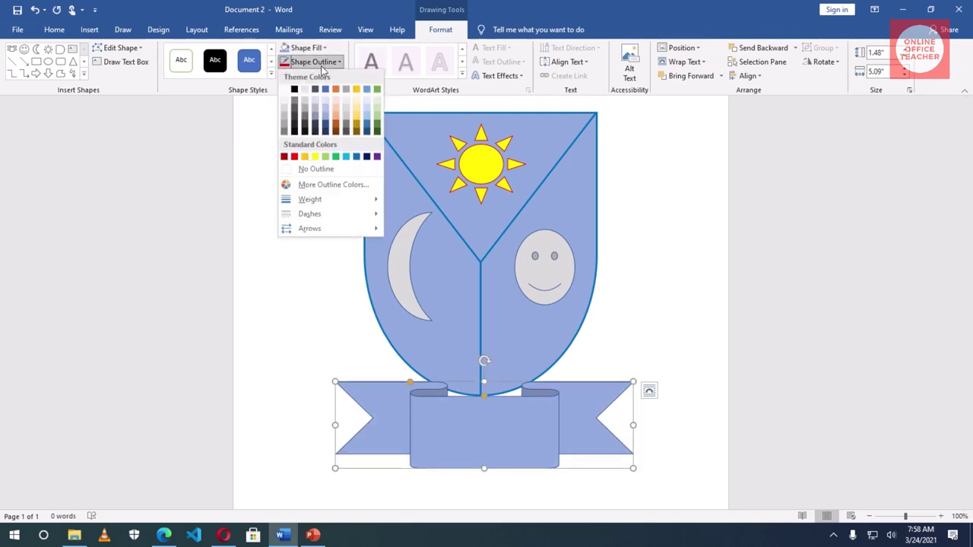
pyautogui.click(345, 157)
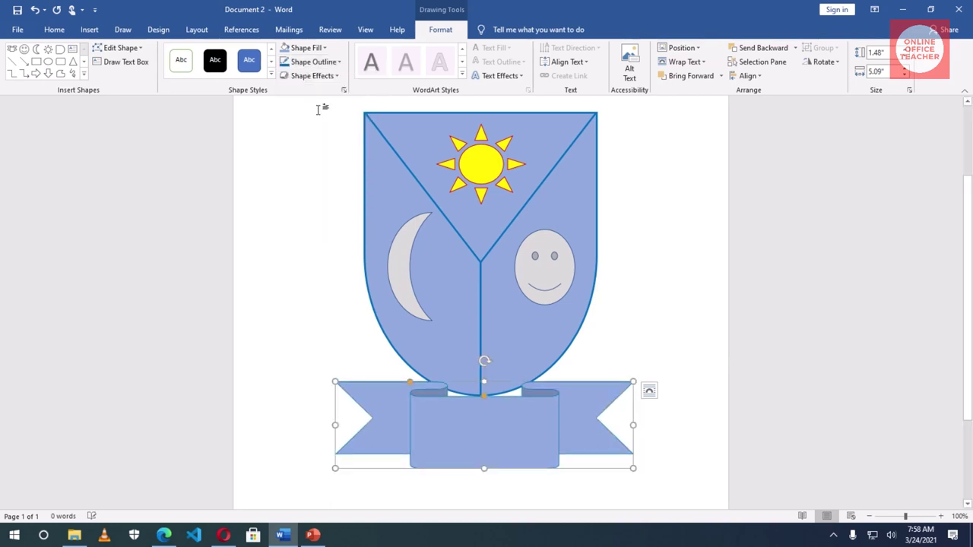
pyautogui.click(314, 63)
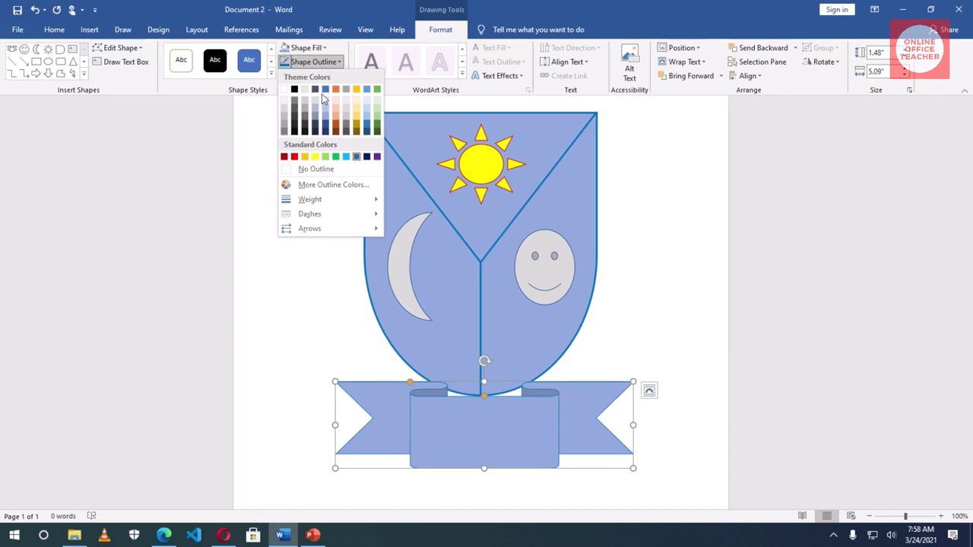
pyautogui.moveTo(339, 202)
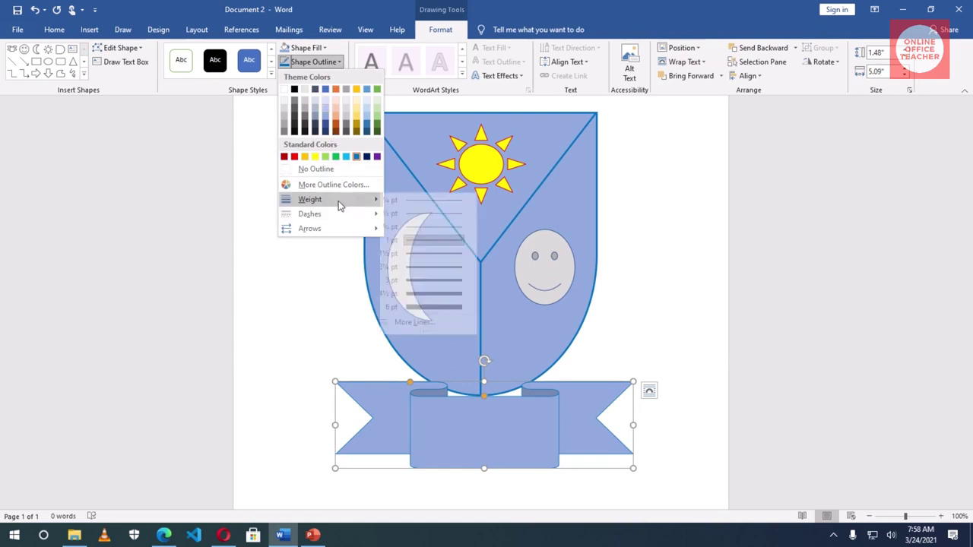
pyautogui.click(433, 272)
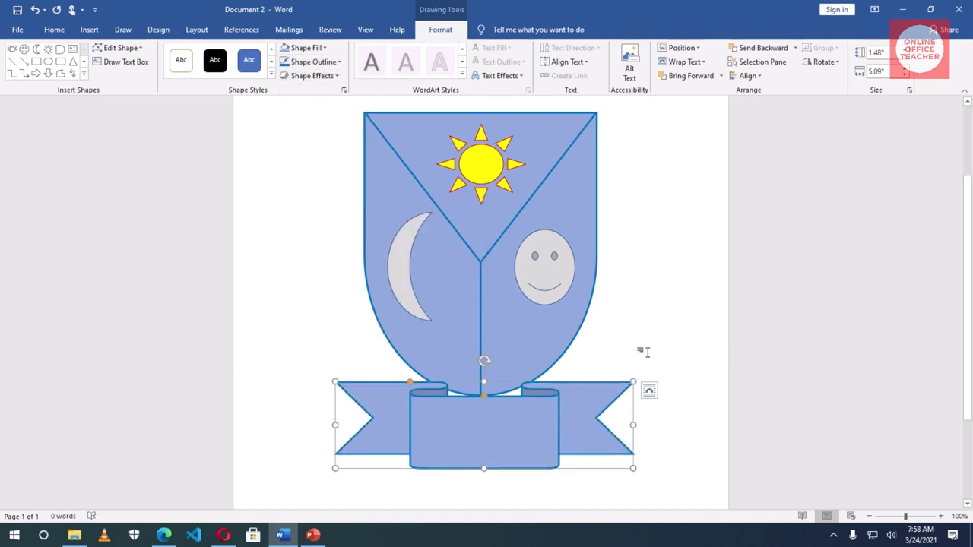
pyautogui.scroll(2, 643, 231)
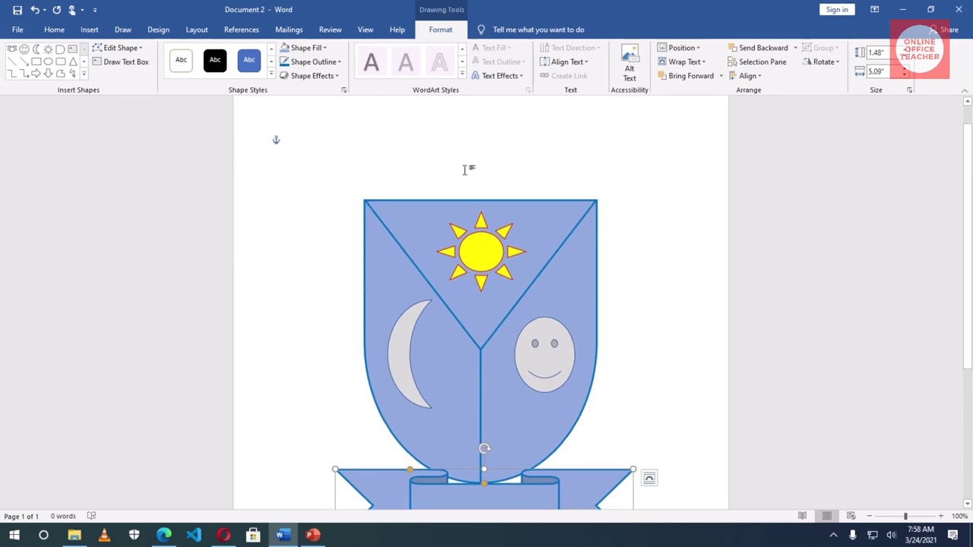
# Insert a WordArt box reading 'Your text here' and drag it up above the shield.
pyautogui.click(89, 32)
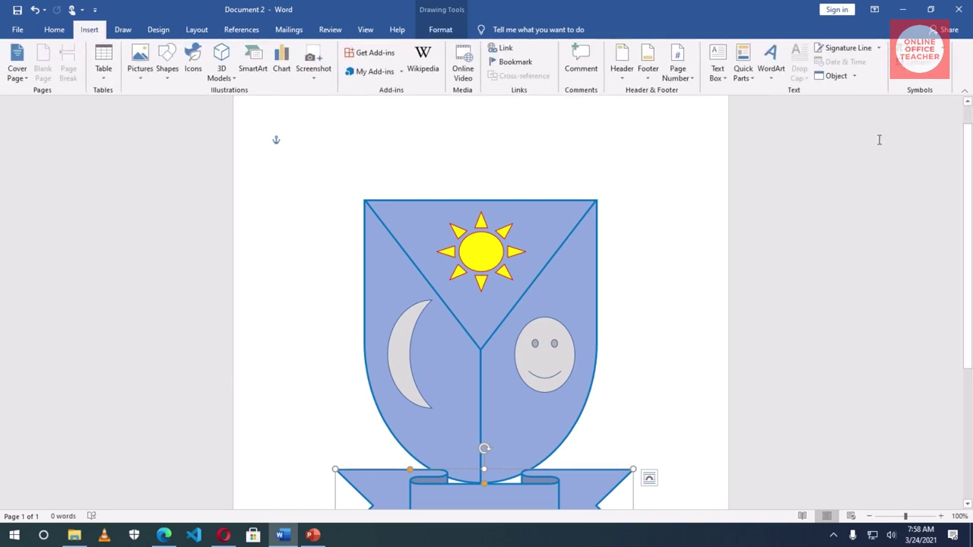
pyautogui.click(773, 67)
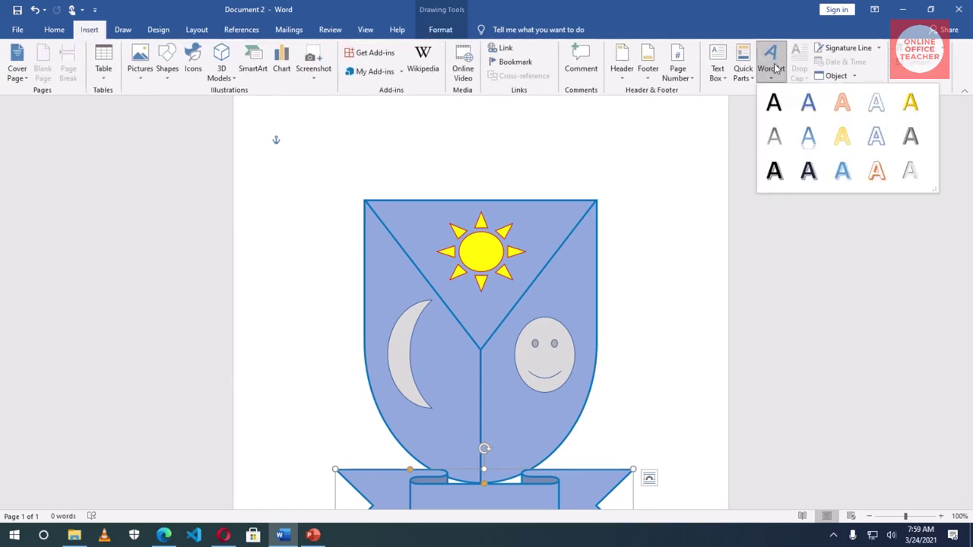
pyautogui.click(809, 106)
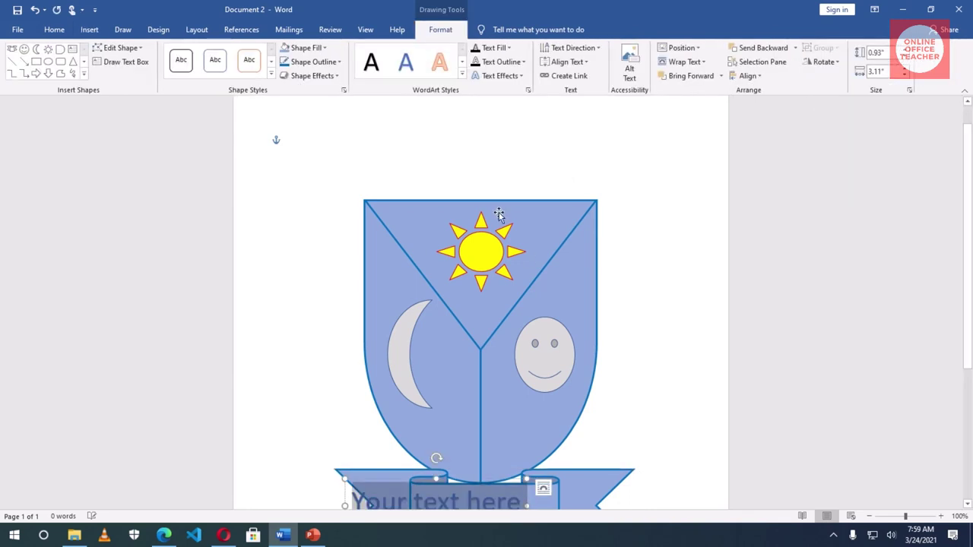
pyautogui.scroll(-3, 565, 280)
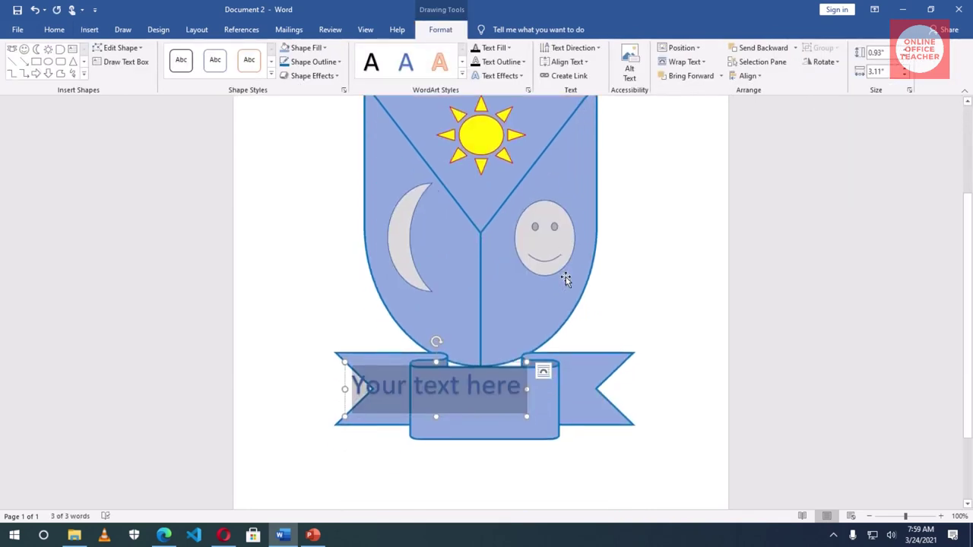
pyautogui.scroll(1, 399, 421)
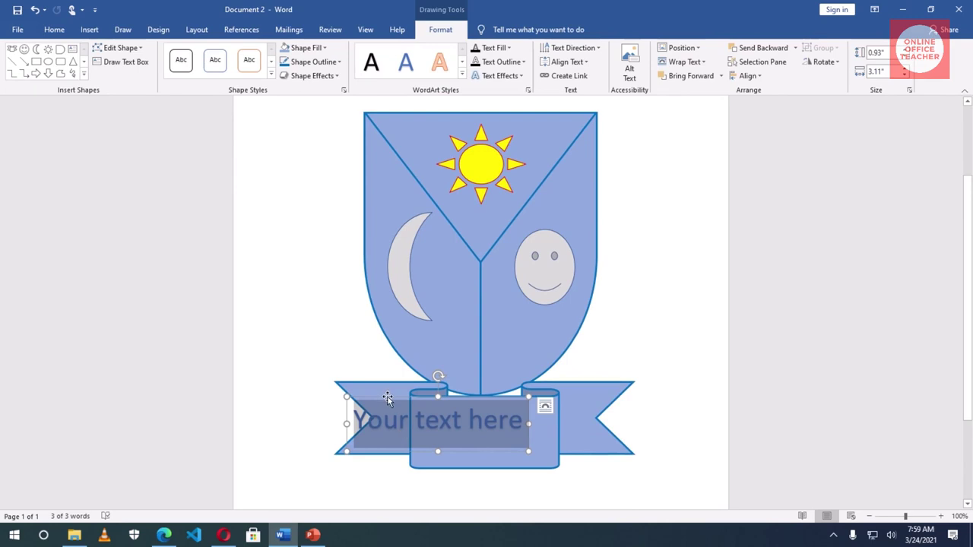
pyautogui.moveTo(387, 399); pyautogui.dragTo(415, 126)
# Replace the WordArt placeholder text with ONLINE OFFICE TEACHER ACADEMY.
pyautogui.tripleClick(466, 150)
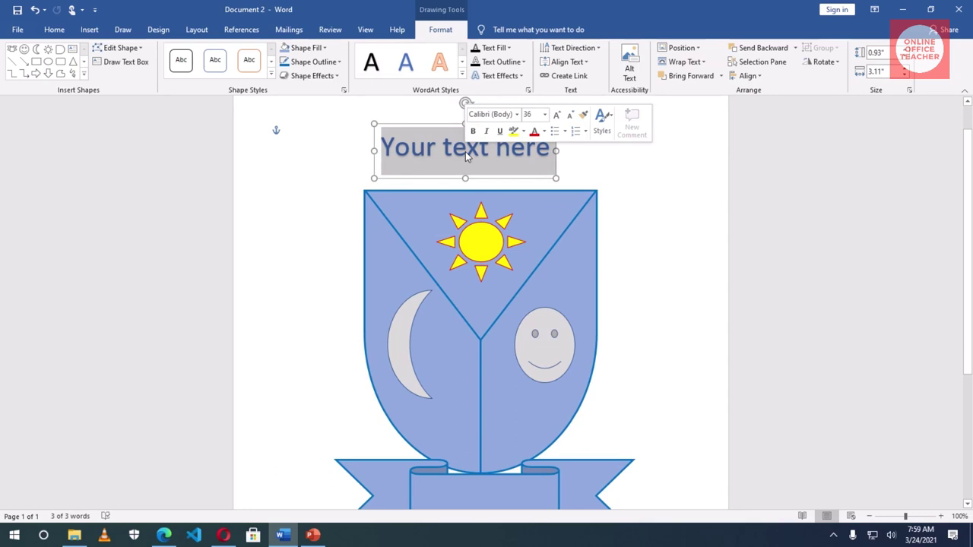
pyautogui.write('Online')
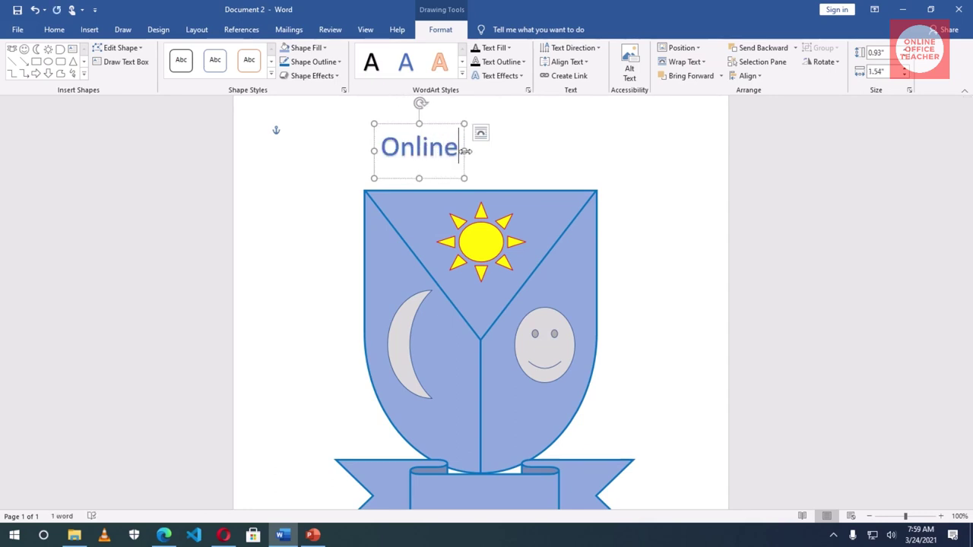
pyautogui.hotkey('ctrl', 'a')
pyautogui.press('BackSpace')
pyautogui.write('ONLL')
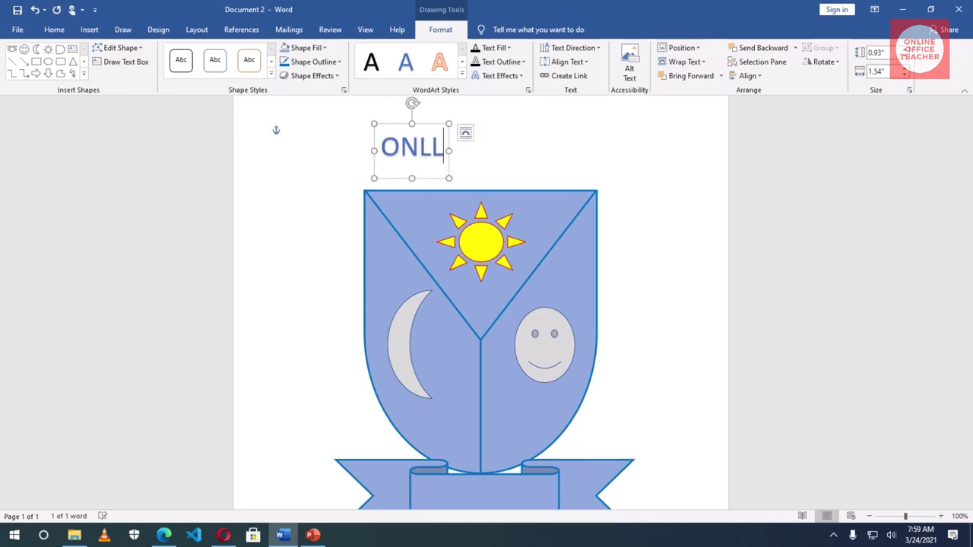
pyautogui.press('BackSpace')
pyautogui.press('BackSpace')
pyautogui.write('LINE')
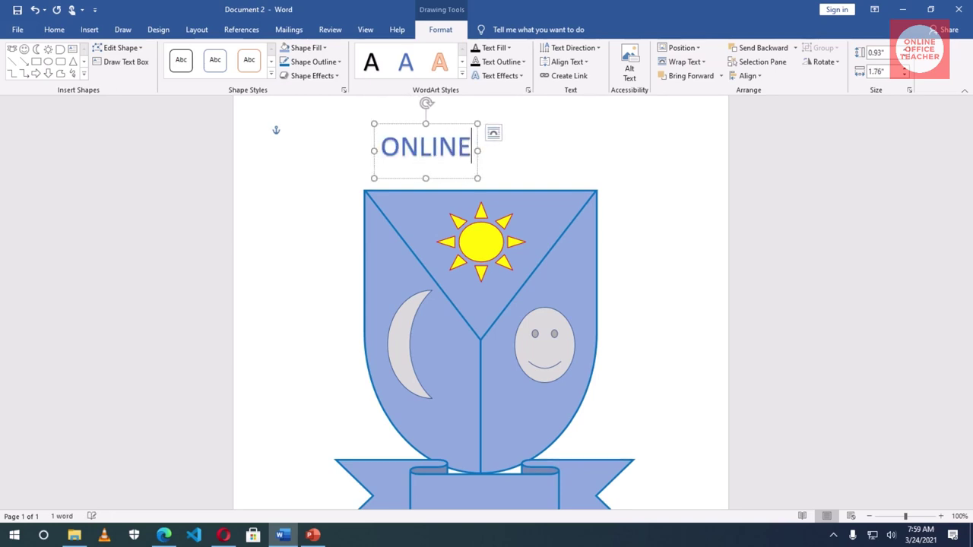
pyautogui.write(' OFFICE TEA')
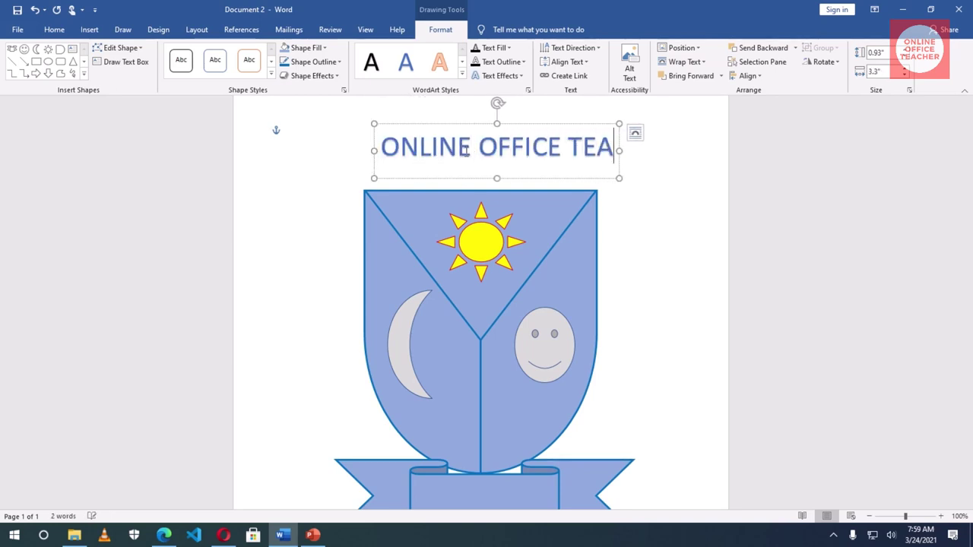
pyautogui.write('CHER ACAC')
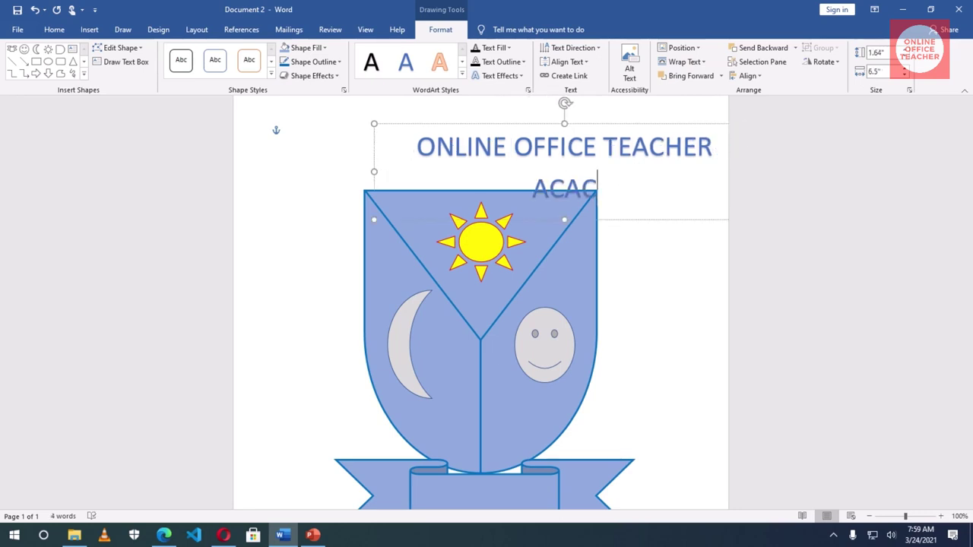
pyautogui.press('BackSpace')
pyautogui.write('DEMY')
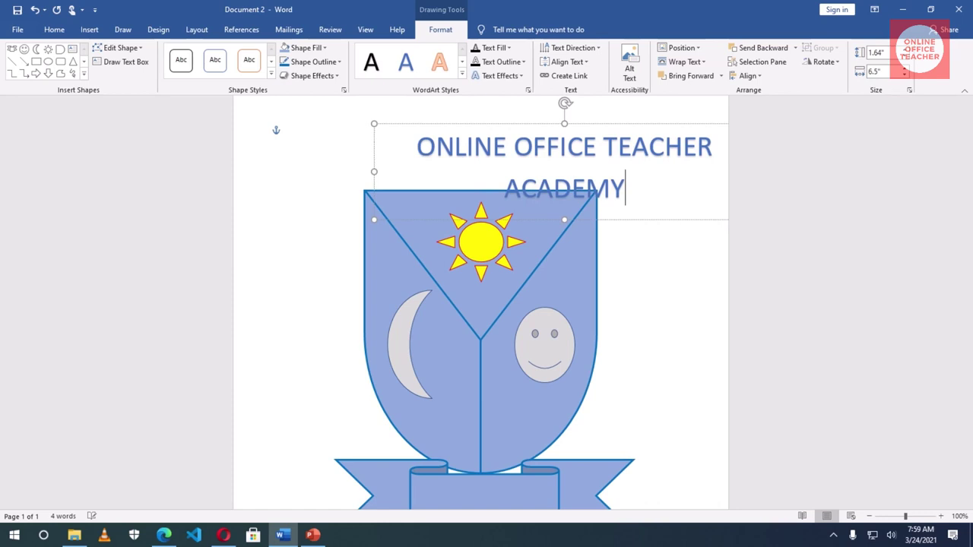
# Widen the title box to 7.93" so it fits one line, and shift it left onto the page.
pyautogui.click(373, 173)
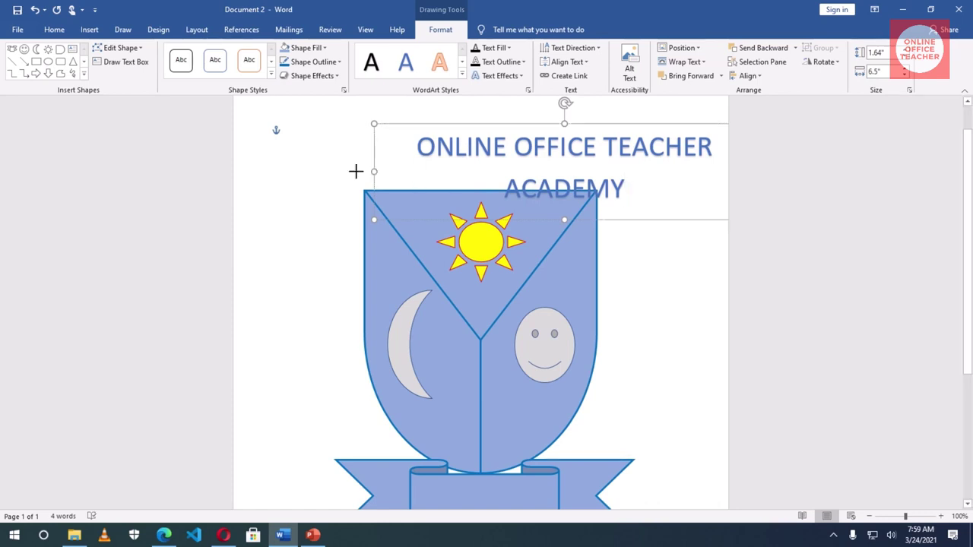
pyautogui.moveTo(356, 171); pyautogui.dragTo(286, 169)
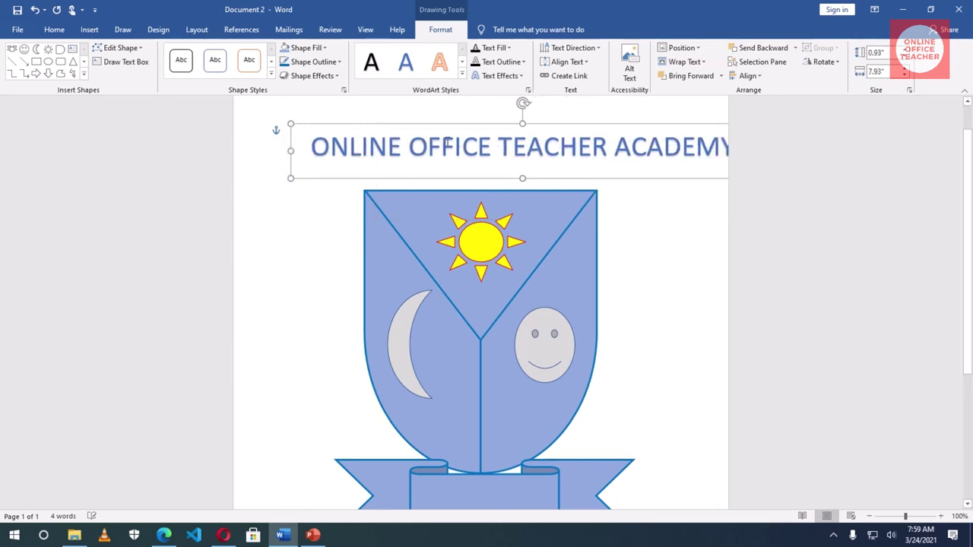
pyautogui.moveTo(452, 123); pyautogui.dragTo(405, 124)
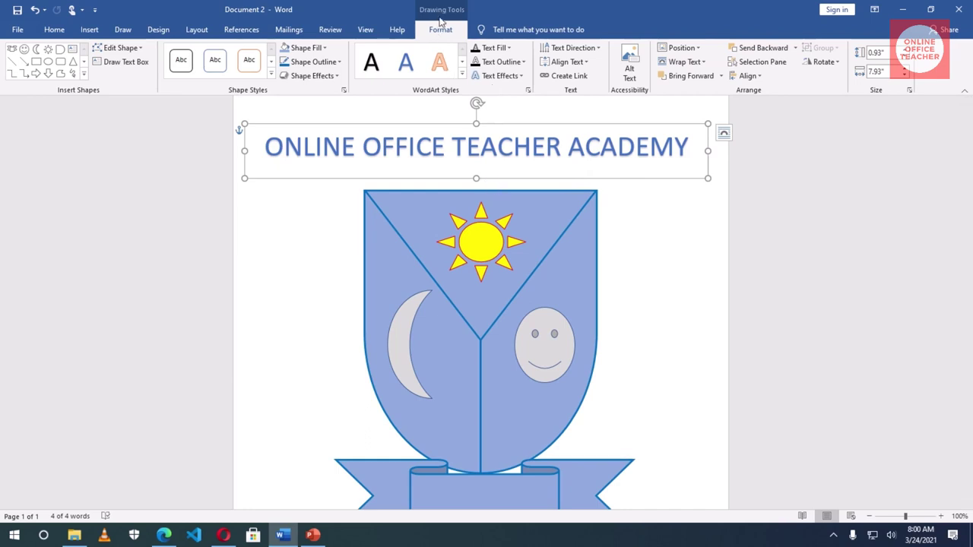
# Apply the Follow Path Arch transform, enlarge the box to 4.68" by 7.57", and nudge it down.
pyautogui.click(512, 79)
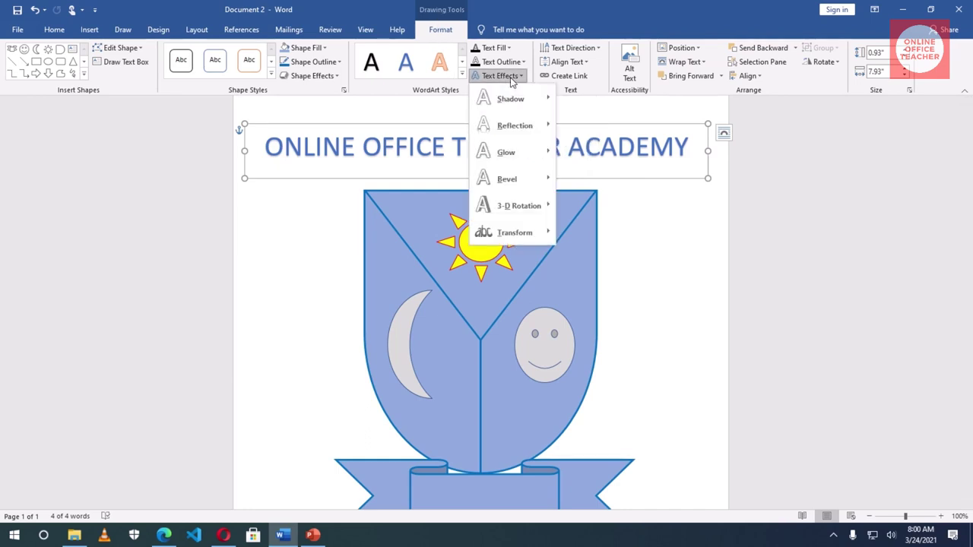
pyautogui.moveTo(513, 232)
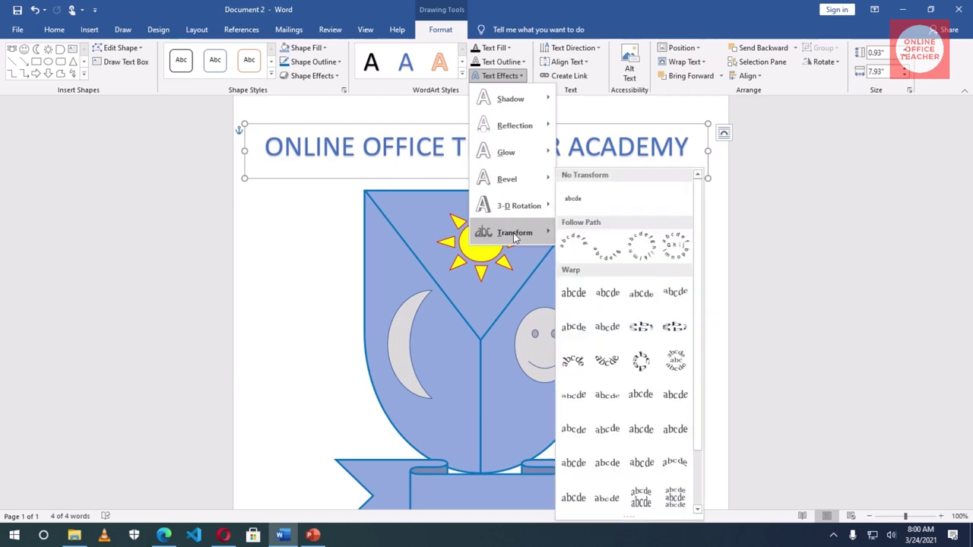
pyautogui.click(575, 246)
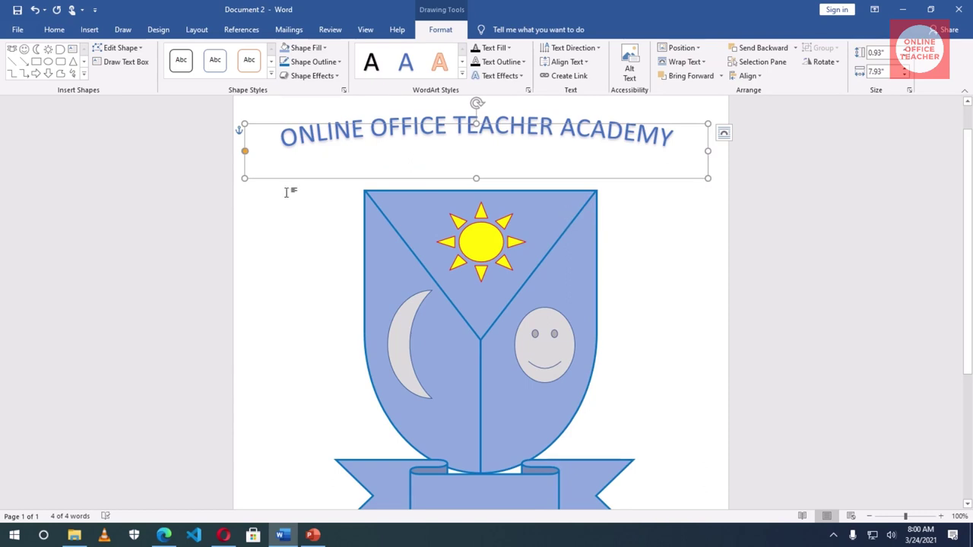
pyautogui.moveTo(244, 178); pyautogui.dragTo(263, 396)
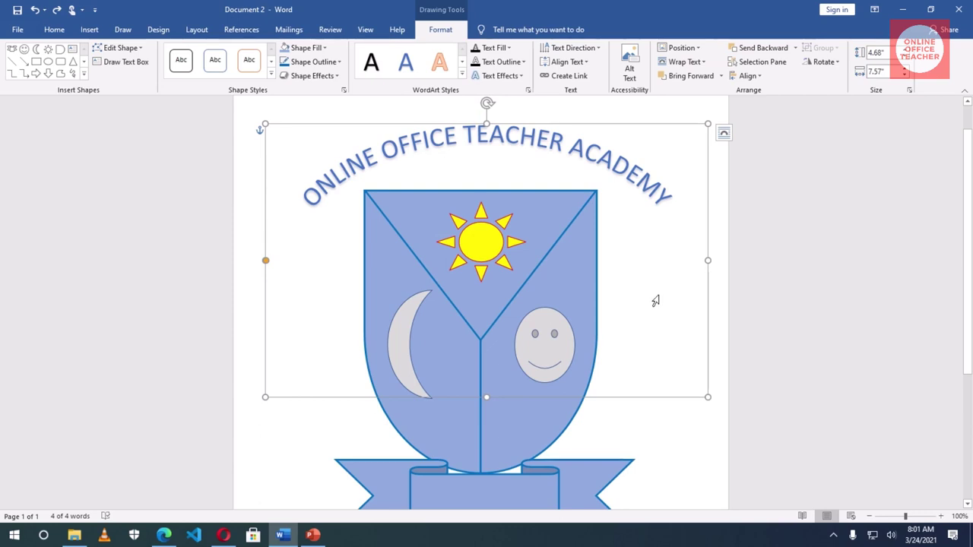
pyautogui.press('Down')
pyautogui.press('Down')
pyautogui.press('Down')
pyautogui.press('Down')
pyautogui.press('Down')
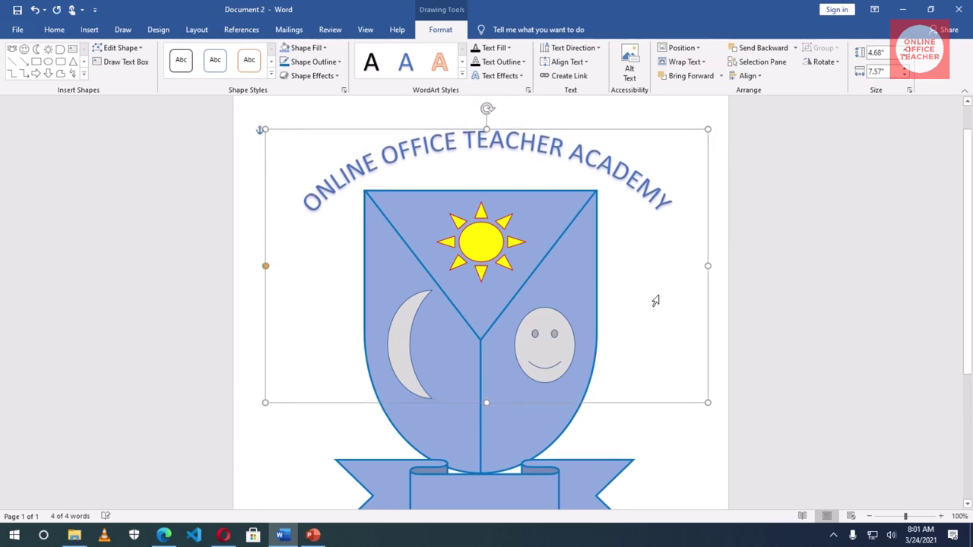
pyautogui.press('Down')
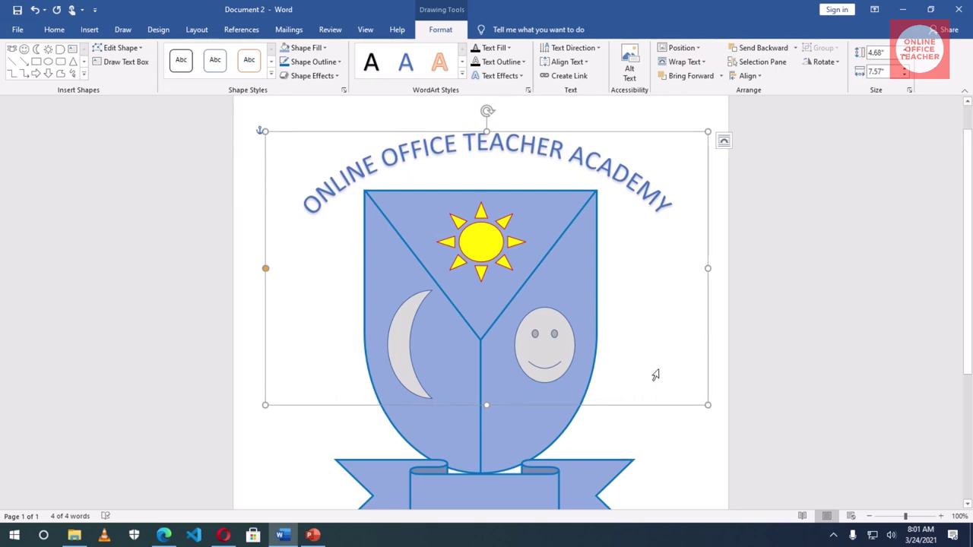
# Deselect the title and zoom out to 60% to view the whole crest page.
pyautogui.click(905, 465)
pyautogui.click(869, 516)
pyautogui.click(869, 516)
pyautogui.click(869, 516)
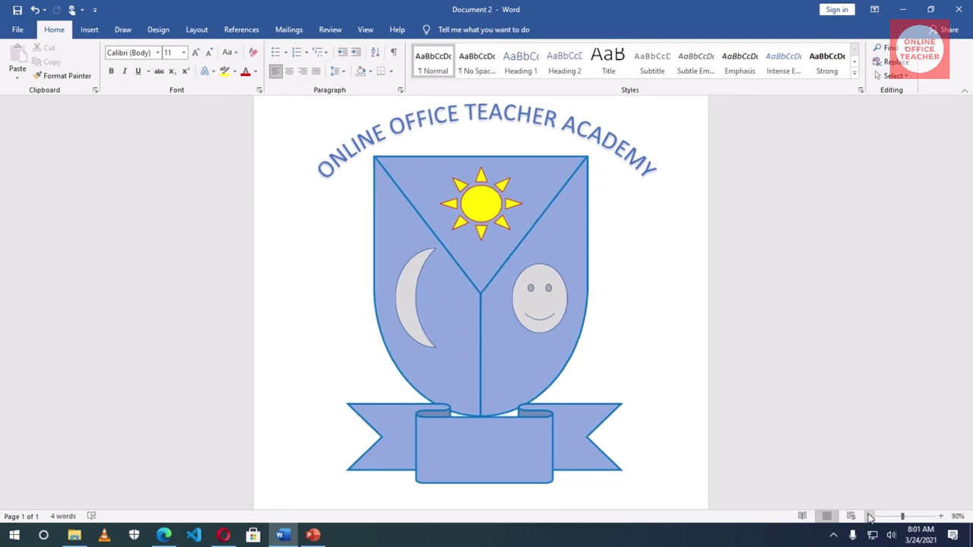
pyautogui.scroll(2, 743, 397)
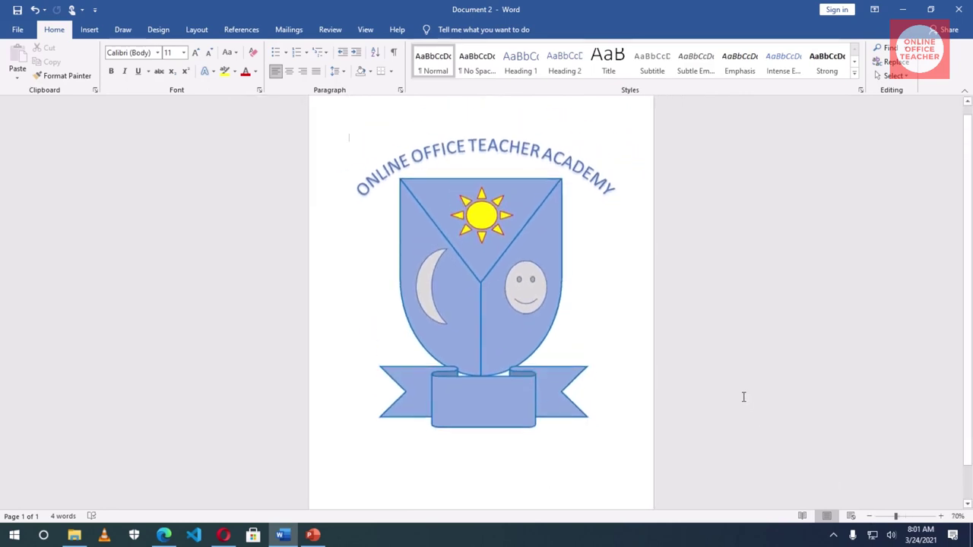
pyautogui.click(868, 516)
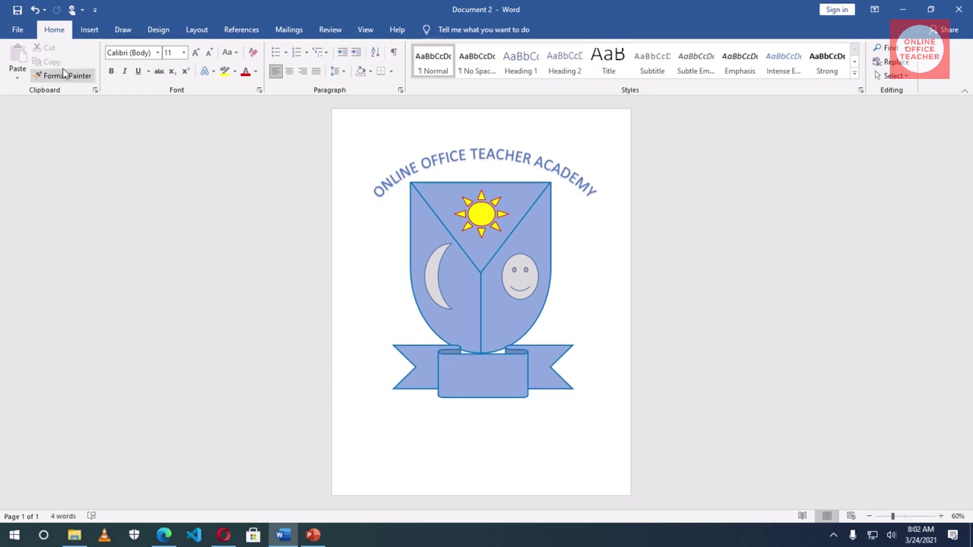
# Draw a small 0.72" by 1.1" text box on the ribbon's left tail and type 19.
pyautogui.click(89, 33)
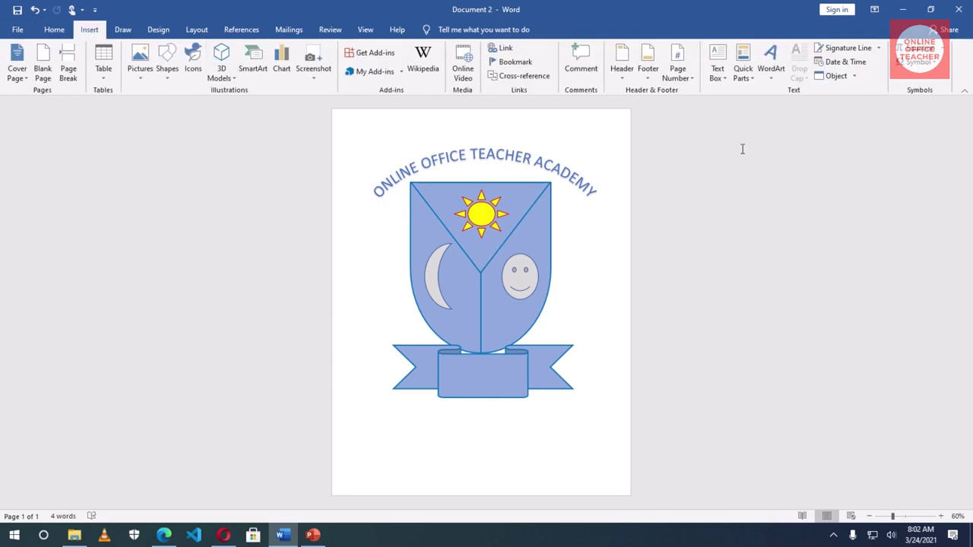
pyautogui.click(714, 61)
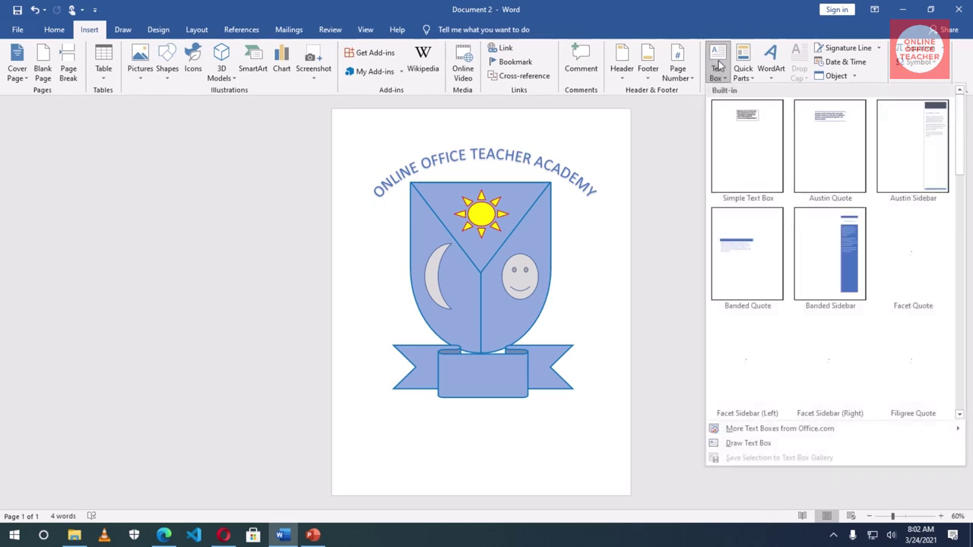
pyautogui.click(741, 445)
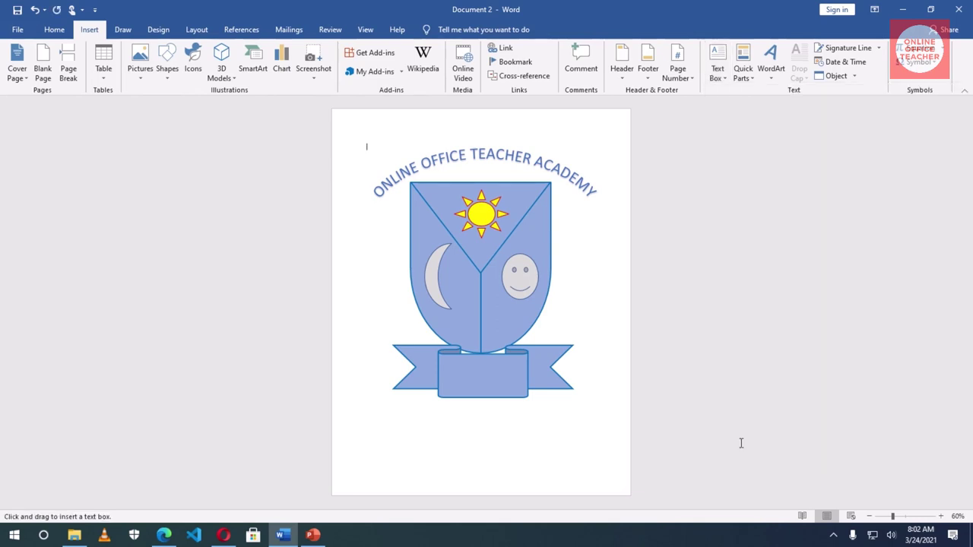
pyautogui.moveTo(408, 347); pyautogui.dragTo(449, 373)
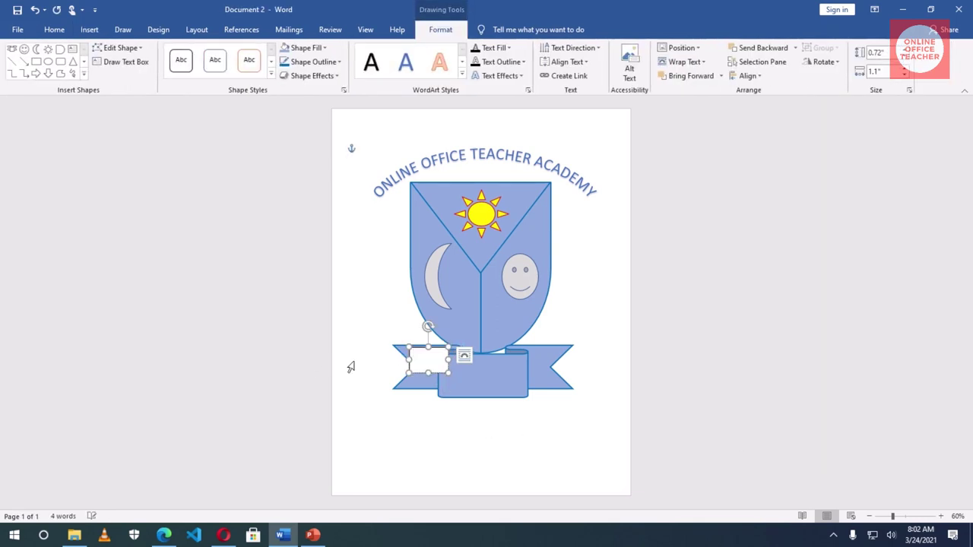
pyautogui.write('19')
# Centre the 19 in its box, enlarge it to 24 pt and make it bold.
pyautogui.doubleClick(416, 354)
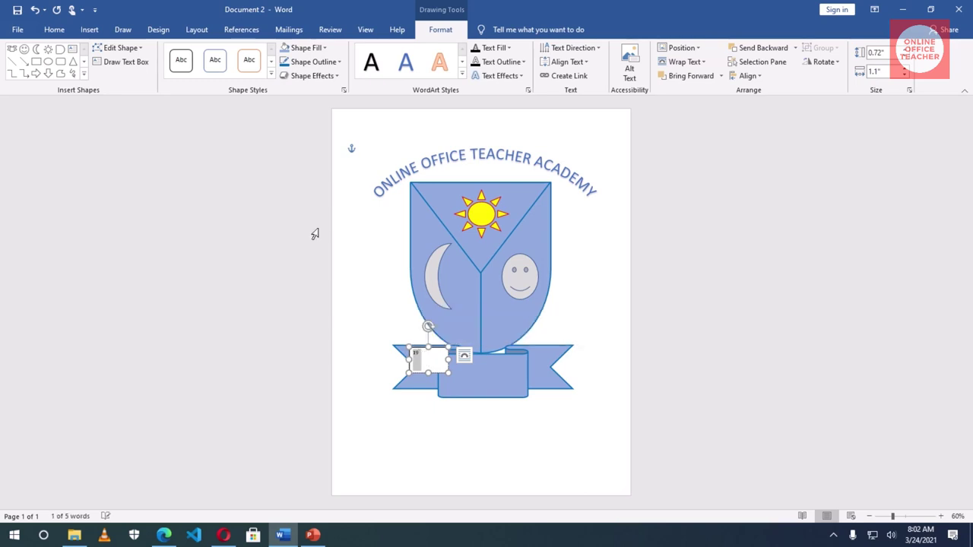
pyautogui.click(58, 33)
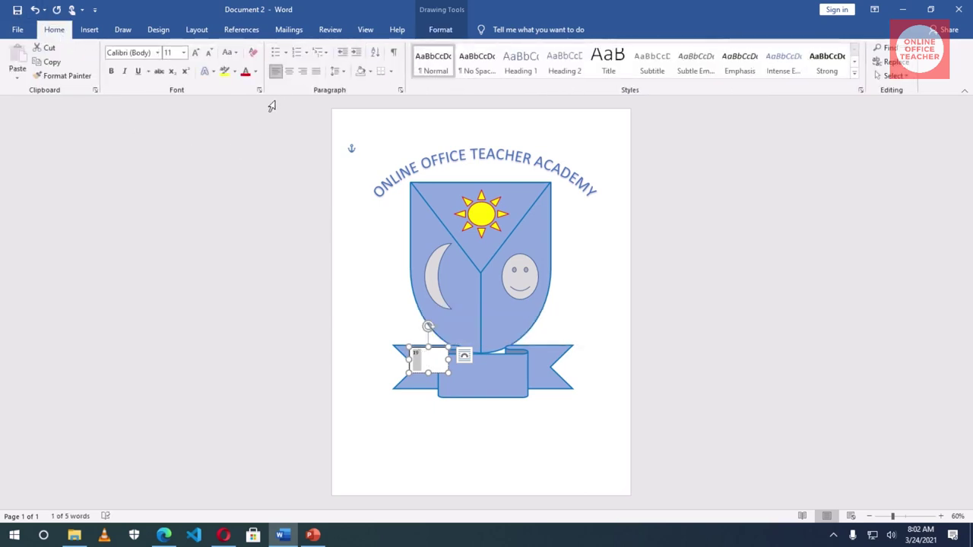
pyautogui.click(289, 74)
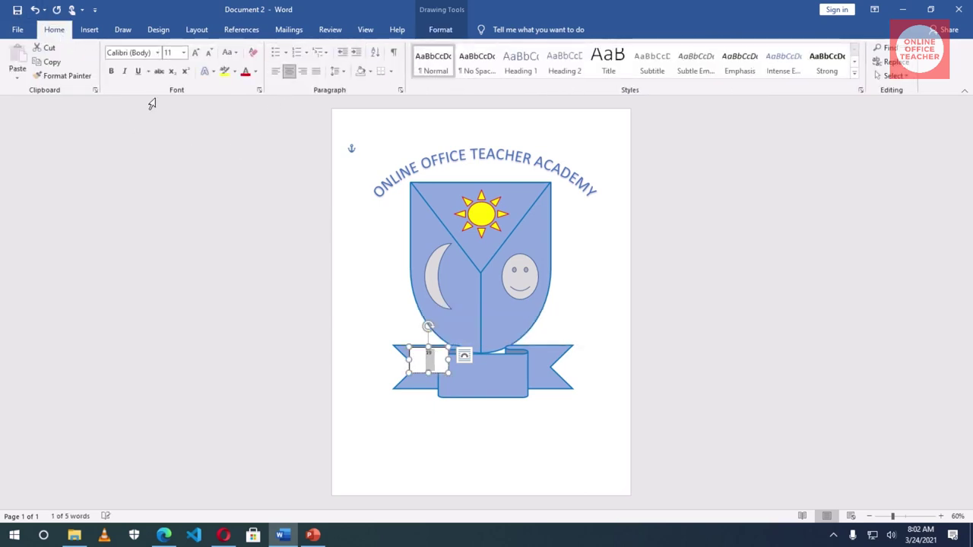
pyautogui.click(196, 55)
pyautogui.click(195, 54)
pyautogui.click(196, 55)
pyautogui.click(196, 54)
pyautogui.click(196, 55)
pyautogui.click(196, 55)
pyautogui.click(196, 55)
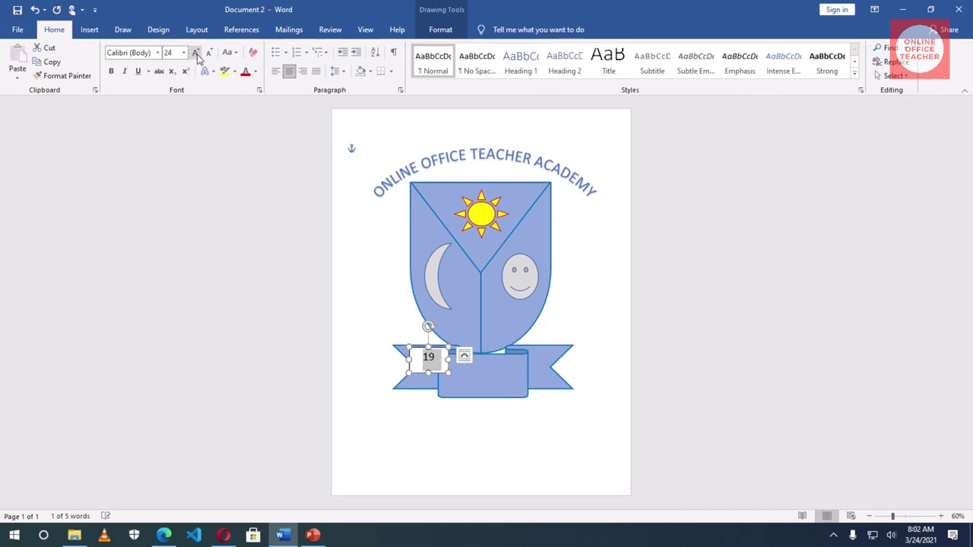
pyautogui.click(111, 71)
# Change the 19's font to Arial Black.
pyautogui.click(158, 55)
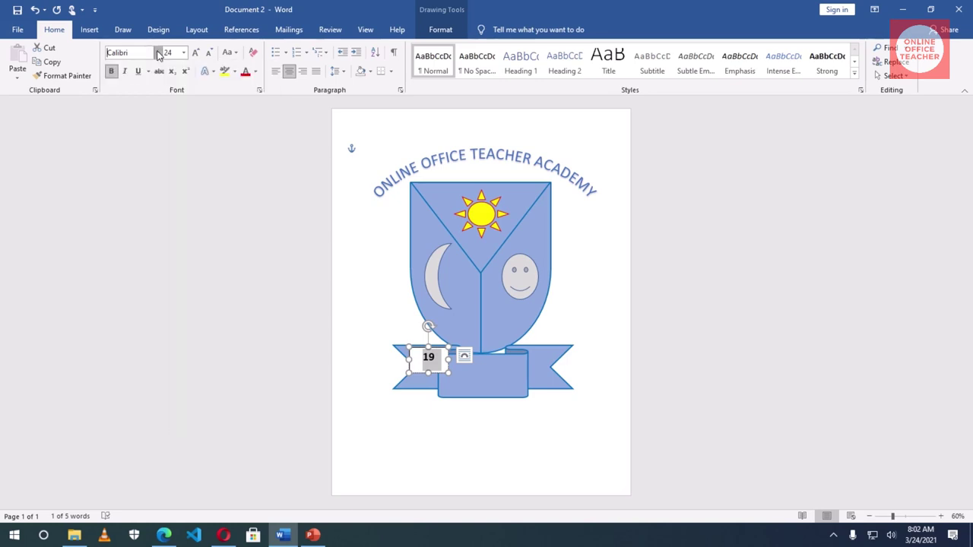
pyautogui.click(158, 53)
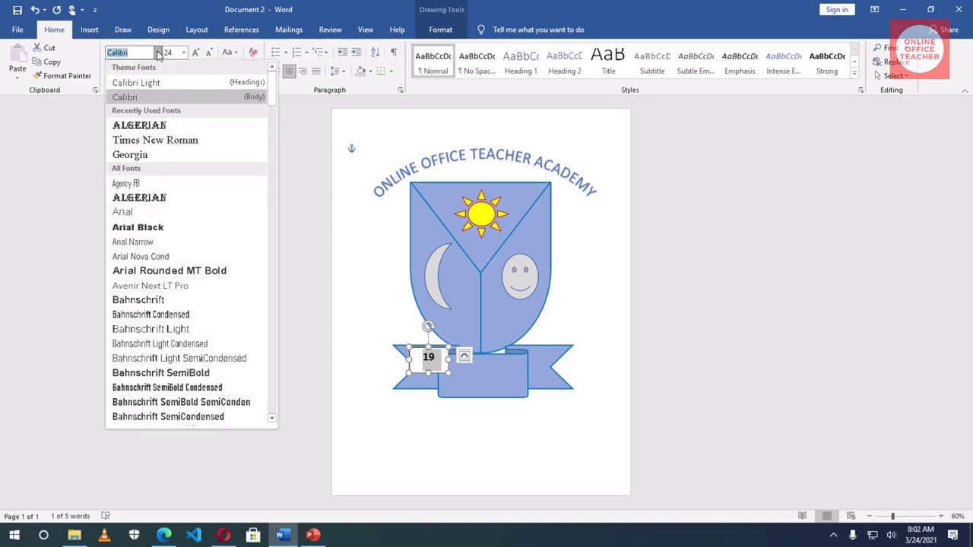
pyautogui.click(161, 232)
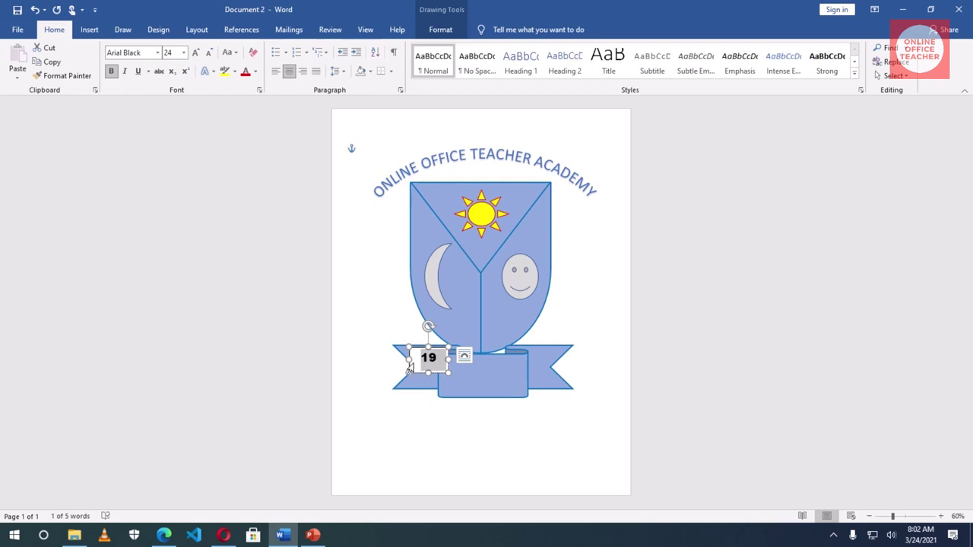
pyautogui.click(441, 29)
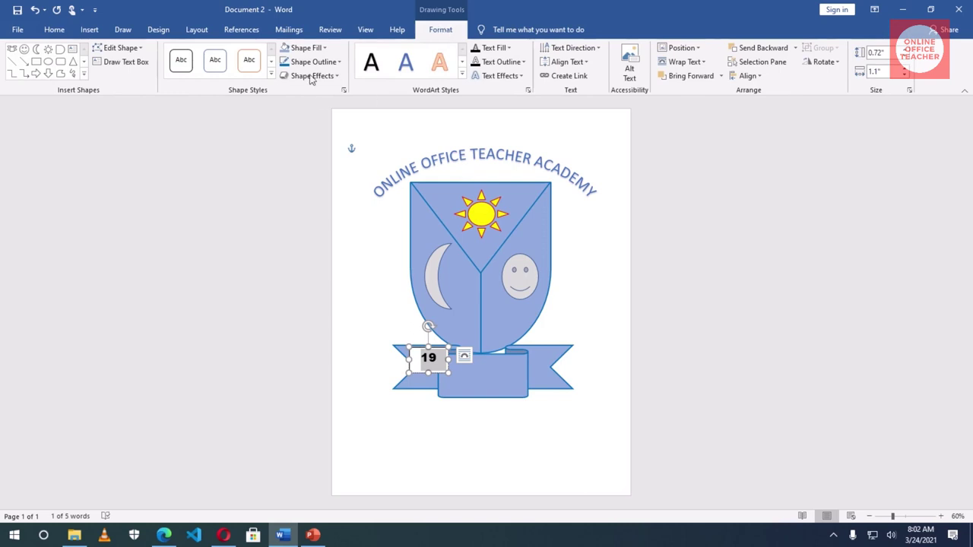
# Give the 19 box No Fill and No Outline, and move it slightly down on the banner.
pyautogui.click(316, 48)
pyautogui.click(318, 154)
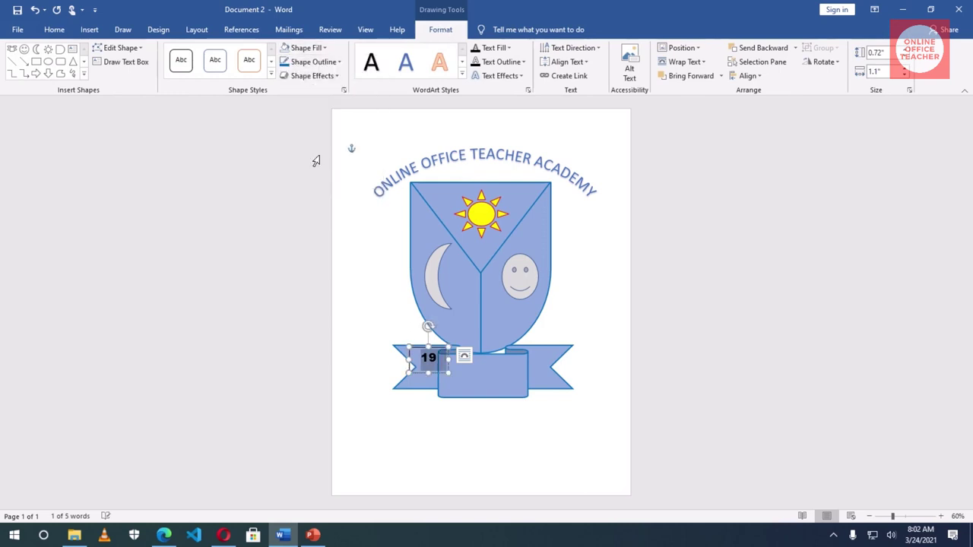
pyautogui.click(329, 62)
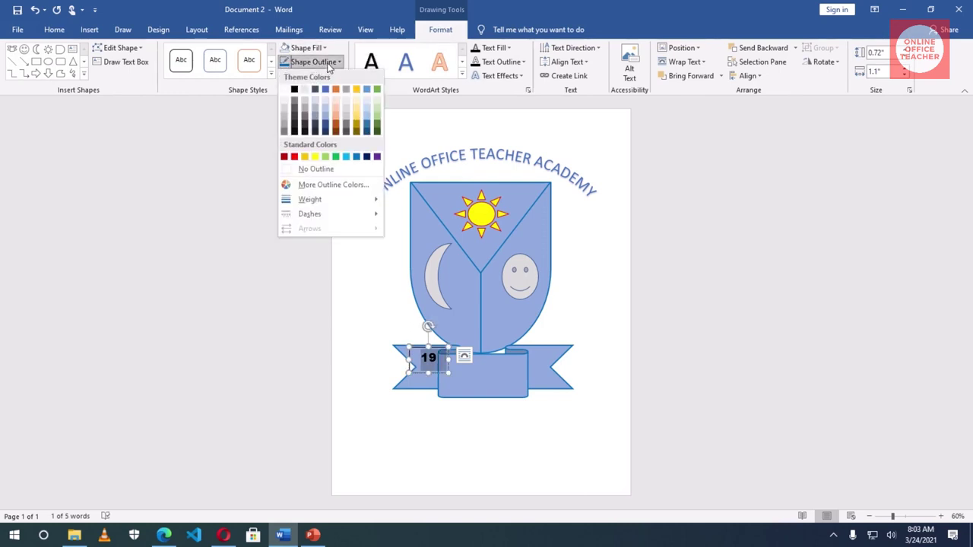
pyautogui.click(316, 169)
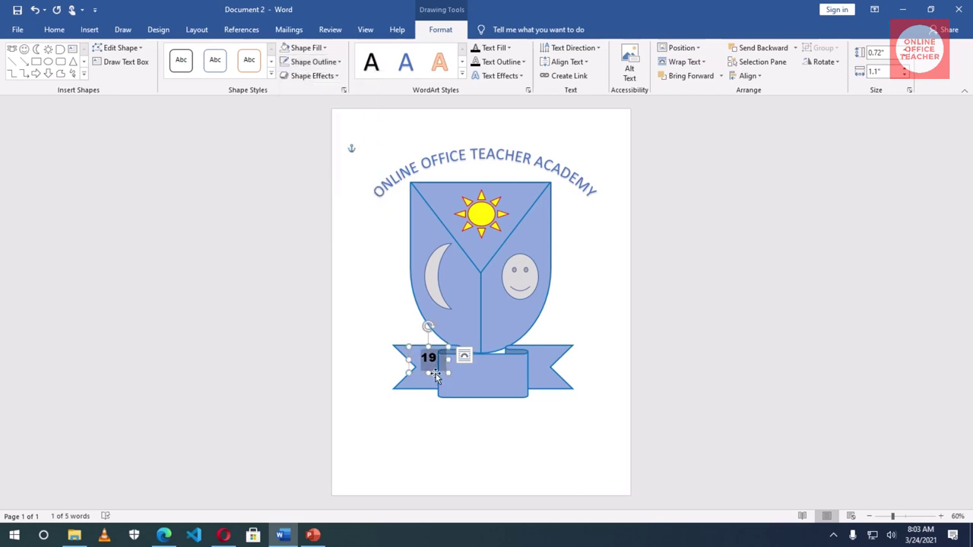
pyautogui.moveTo(435, 375); pyautogui.dragTo(432, 382)
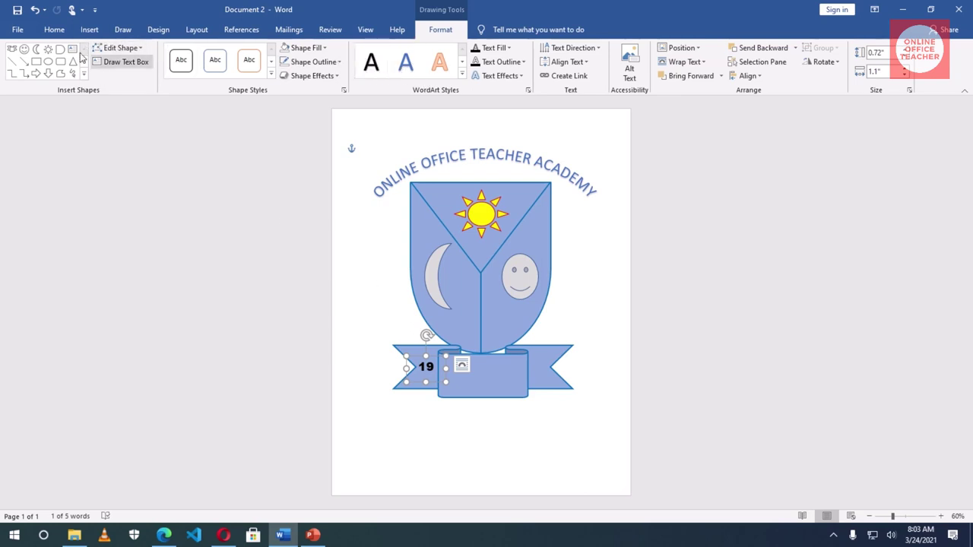
# Colour the 19 blue and fine-tune its position on the banner's left end.
pyautogui.click(55, 31)
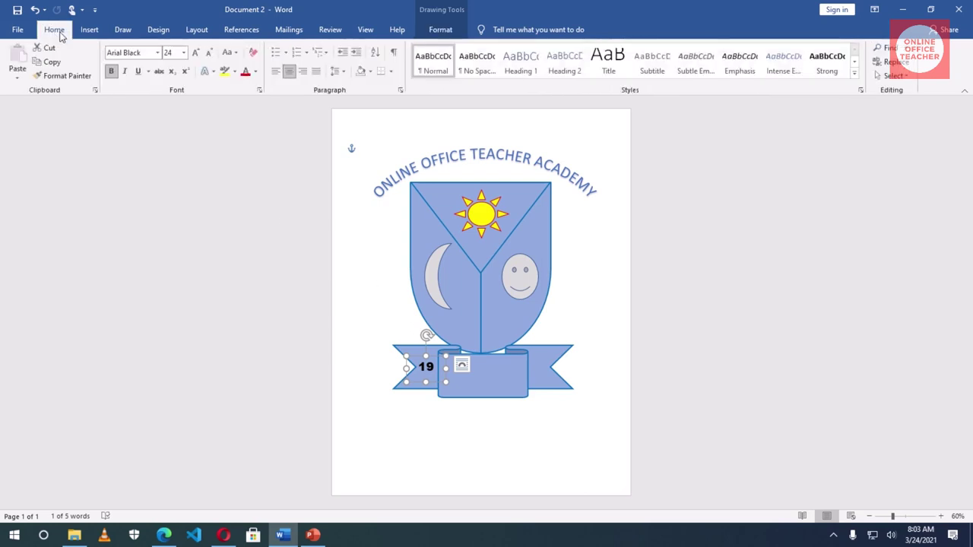
pyautogui.click(255, 72)
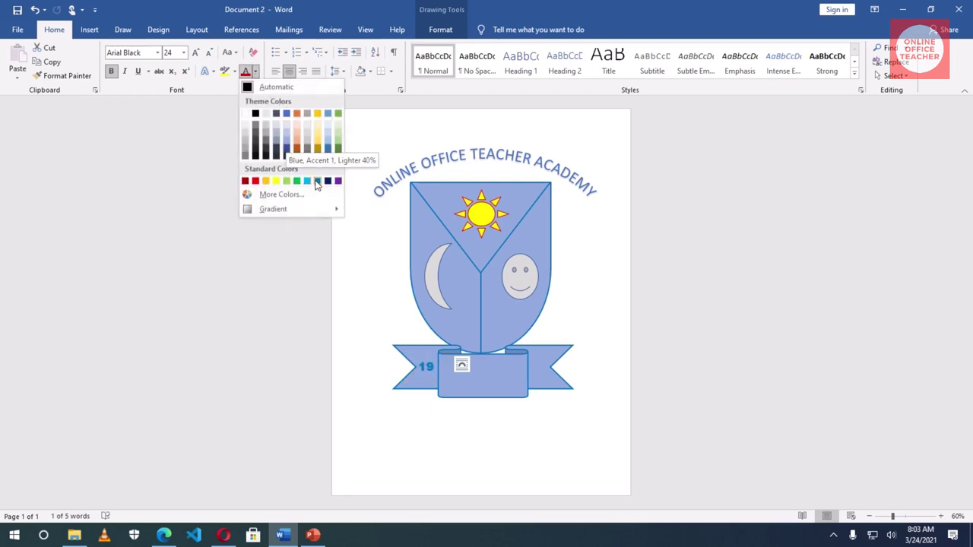
pyautogui.press('Escape')
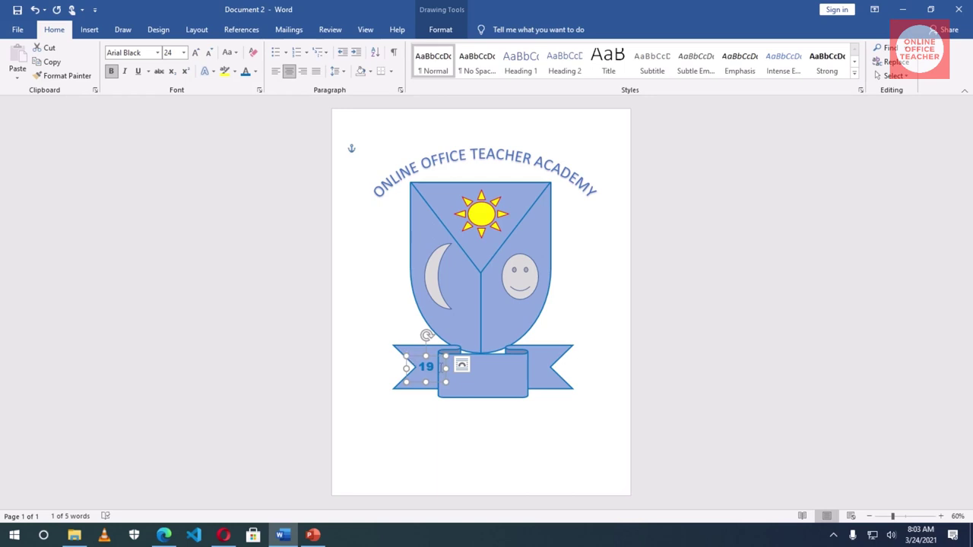
pyautogui.moveTo(446, 387); pyautogui.dragTo(450, 386)
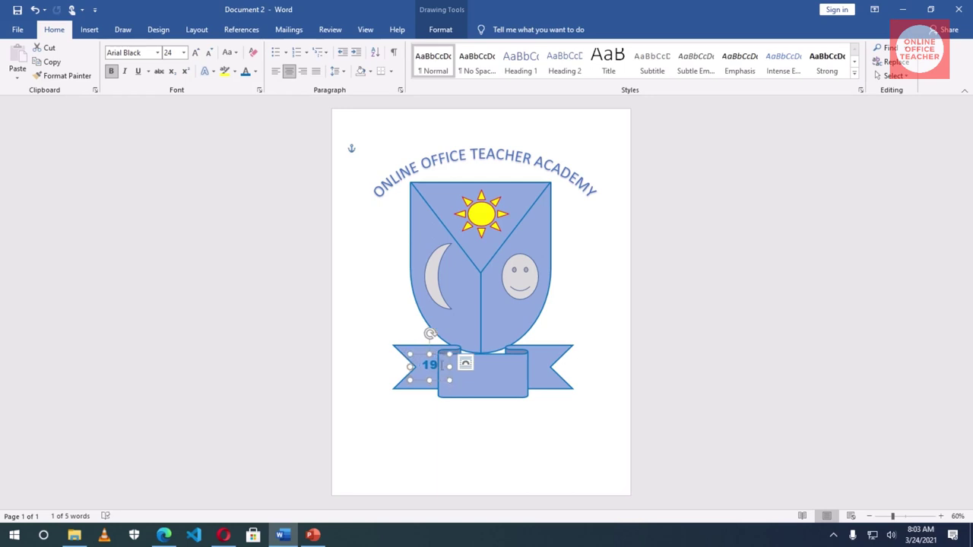
pyautogui.click(52, 62)
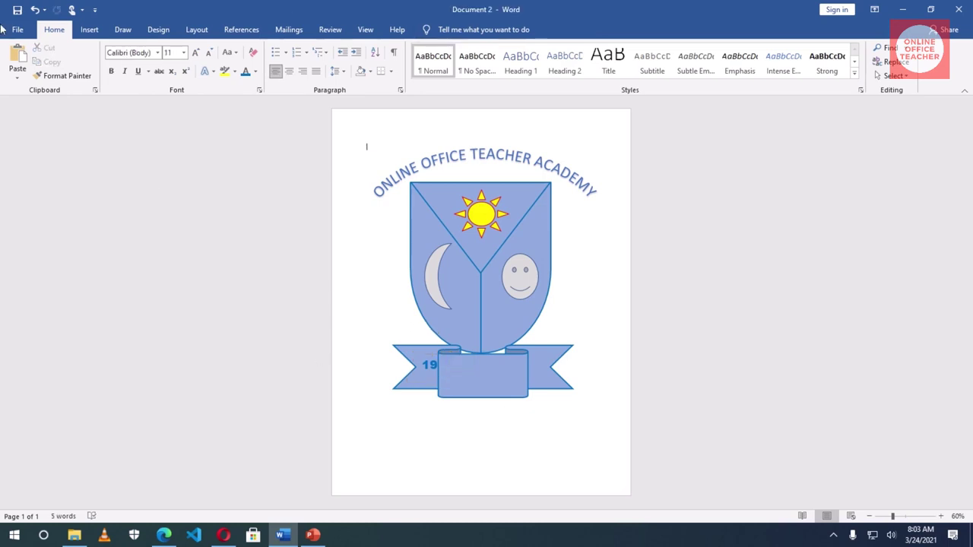
# Paste a copy of the 19 box onto the banner's right end and change it to 20.
pyautogui.click(17, 57)
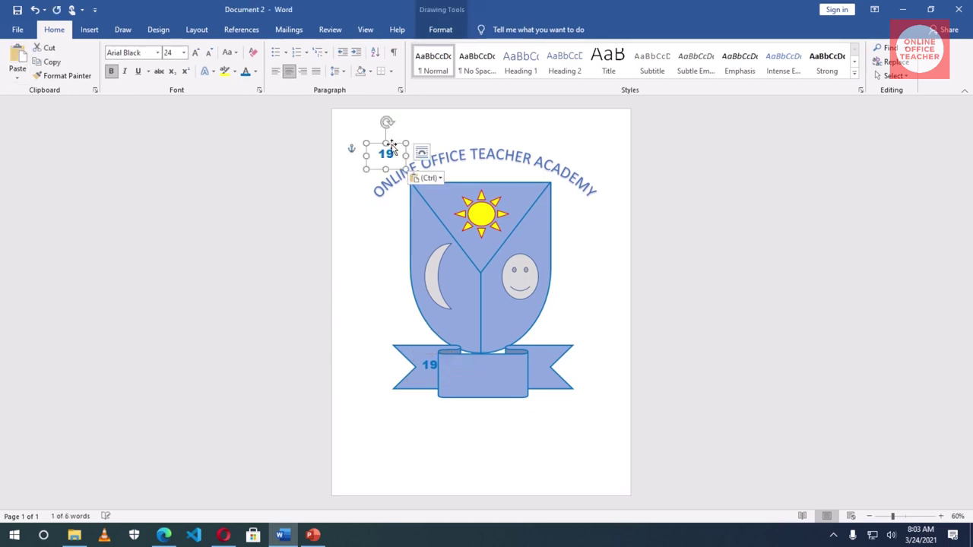
pyautogui.moveTo(392, 144); pyautogui.dragTo(544, 359)
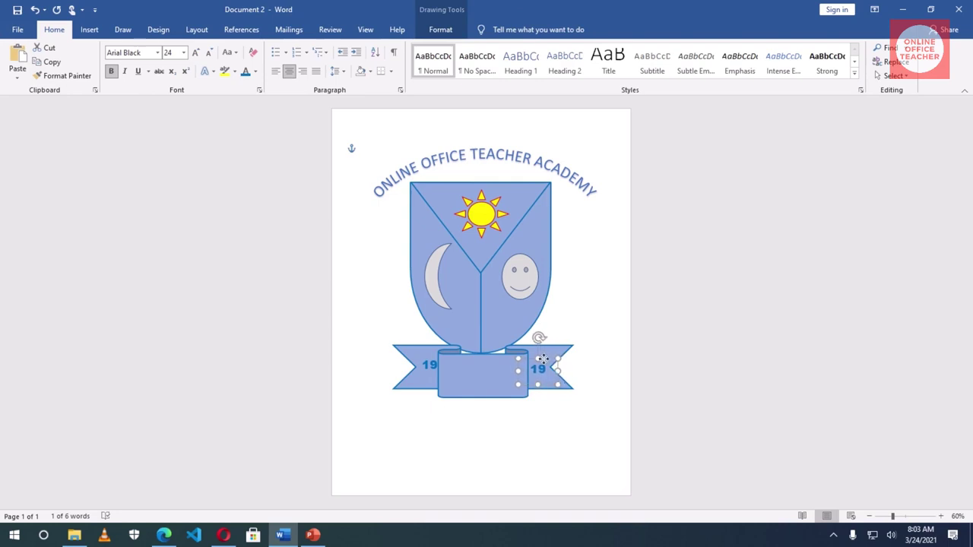
pyautogui.moveTo(544, 358); pyautogui.dragTo(547, 363)
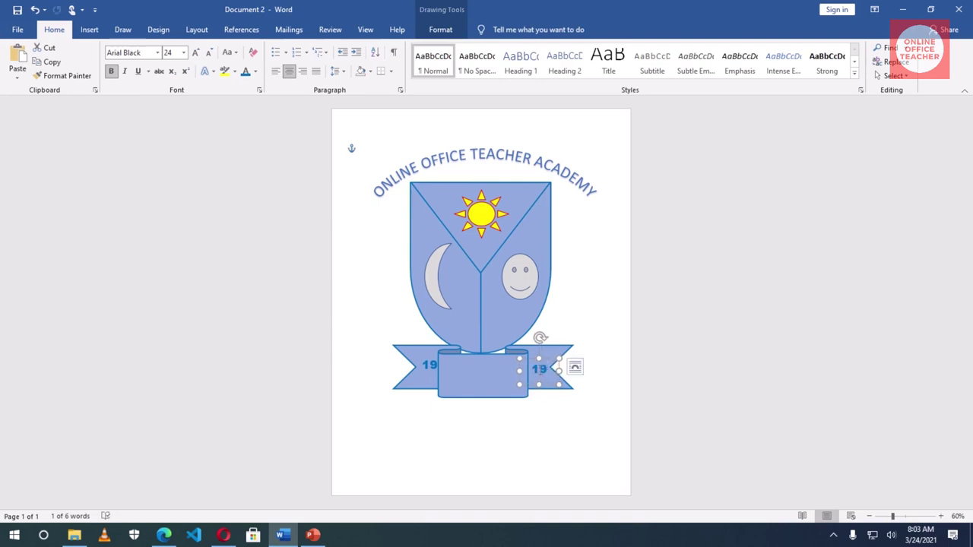
pyautogui.write('20')
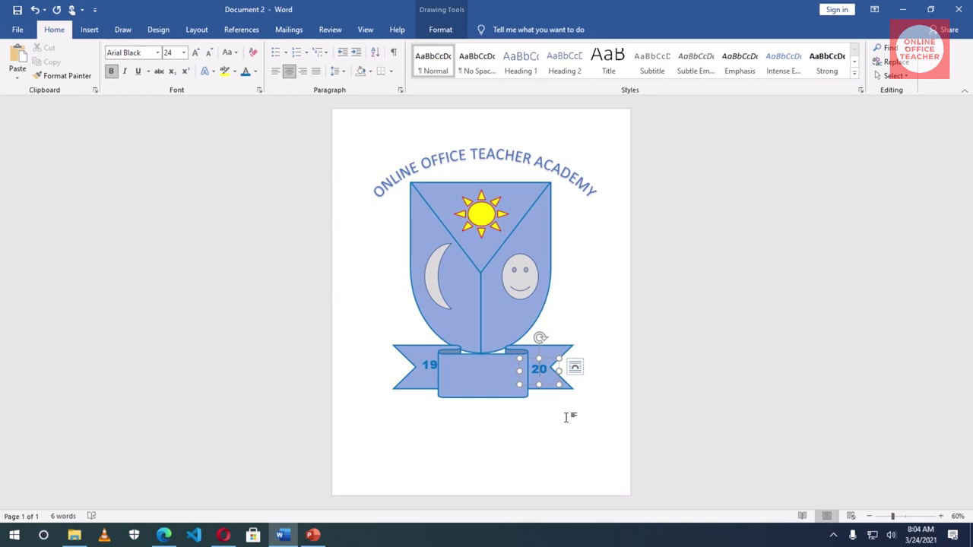
pyautogui.click(573, 428)
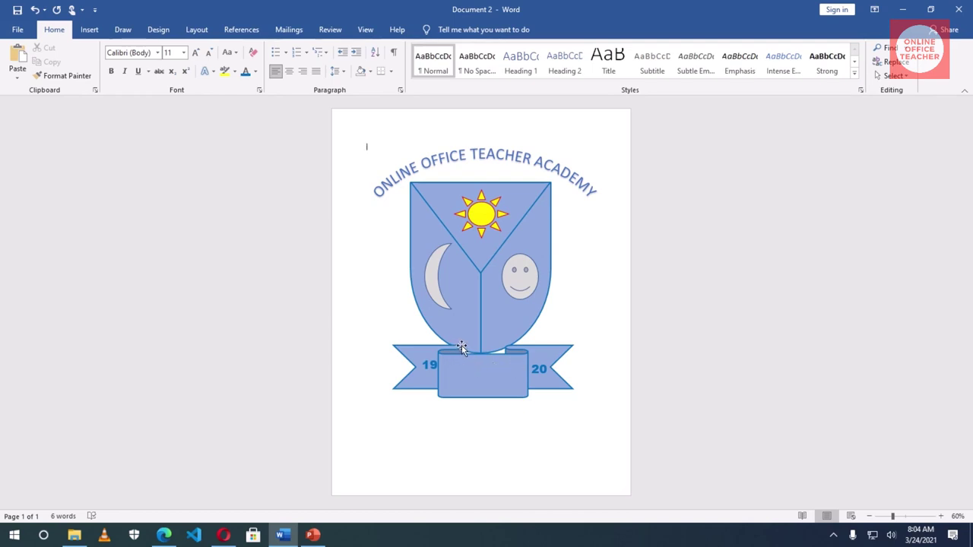
# Realign the ribbon banner and nudge the 19 box left and down.
pyautogui.click(513, 368)
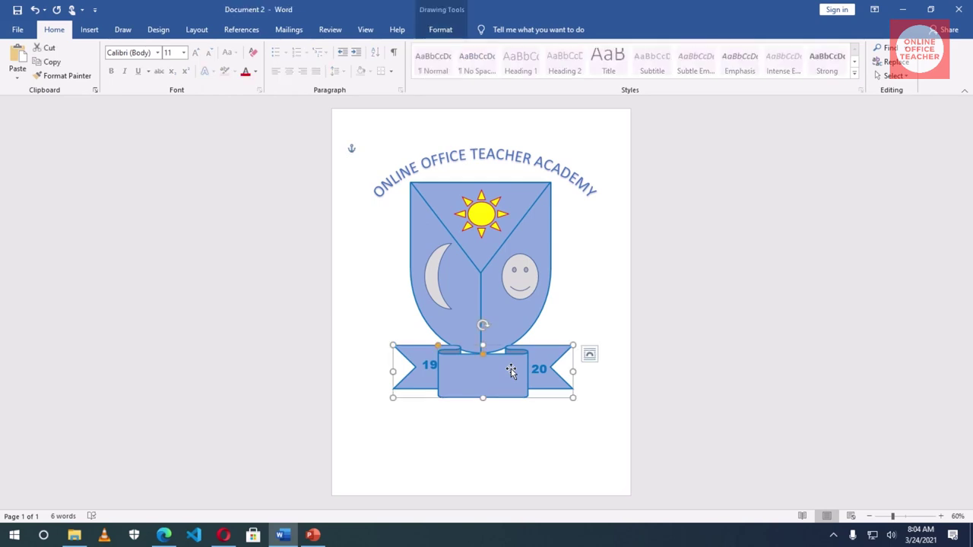
pyautogui.press('Left')
pyautogui.press('Left')
pyautogui.press('Left')
pyautogui.press('Left')
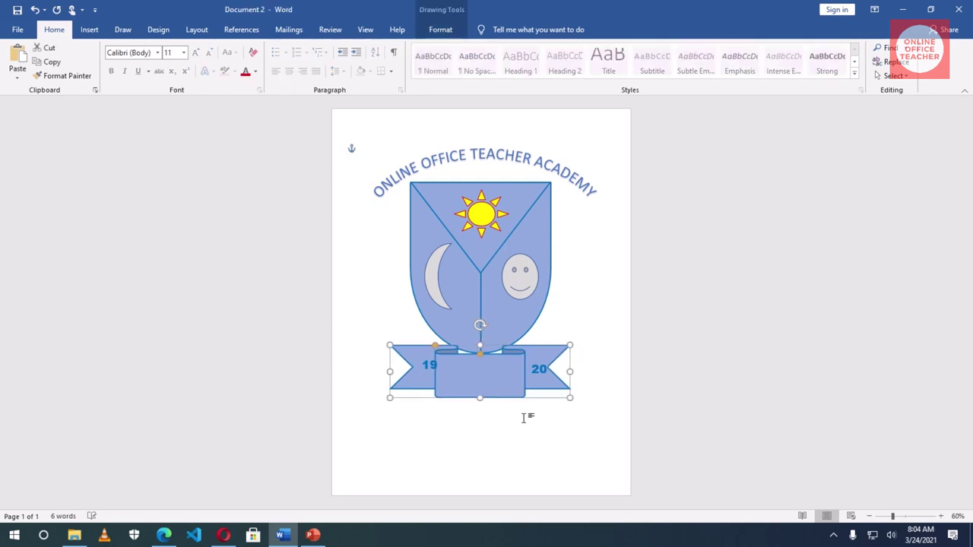
pyautogui.press('Right')
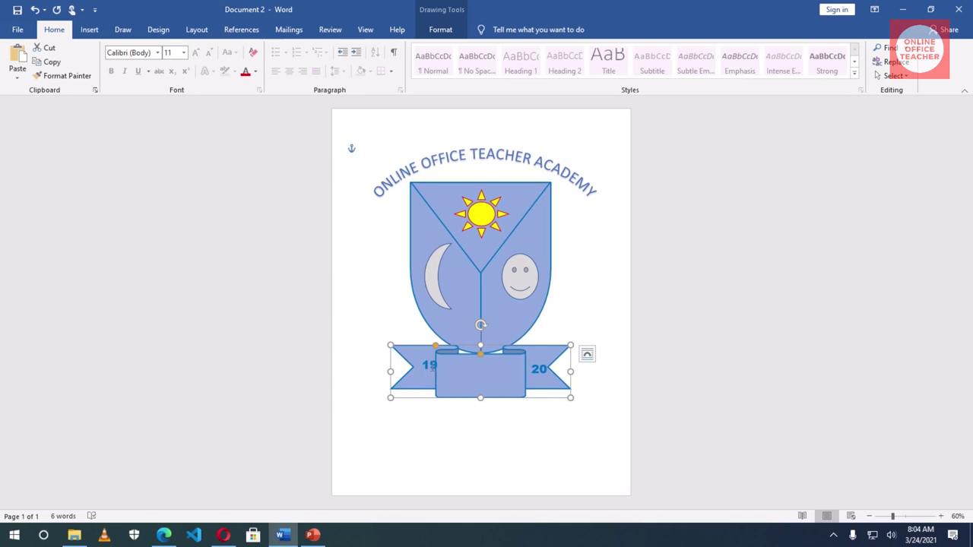
pyautogui.click(429, 365)
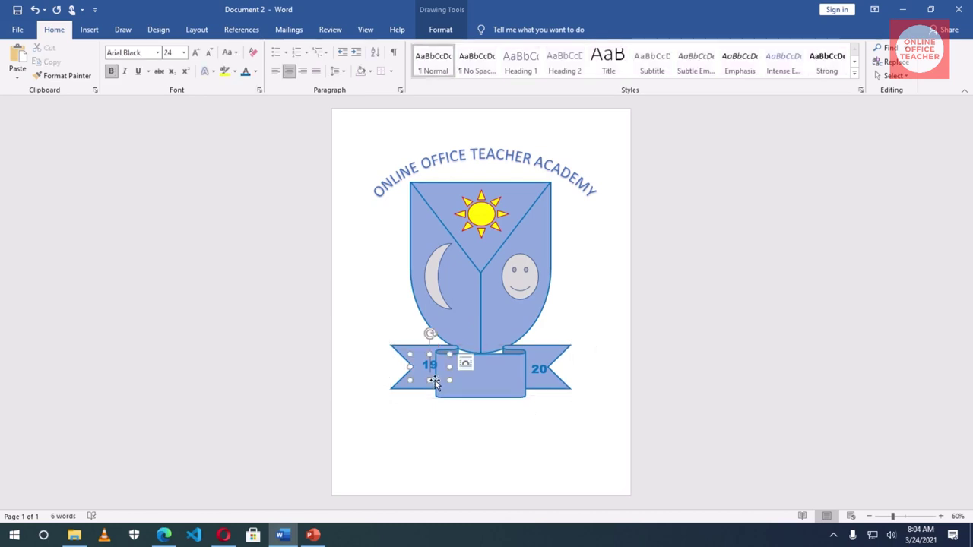
pyautogui.click(433, 380)
pyautogui.hotkey('ctrl', 'Left')
pyautogui.hotkey('ctrl', 'Left')
pyautogui.hotkey('ctrl', 'Left')
pyautogui.hotkey('ctrl', 'Left')
pyautogui.hotkey('ctrl', 'Left')
pyautogui.hotkey('ctrl', 'Left')
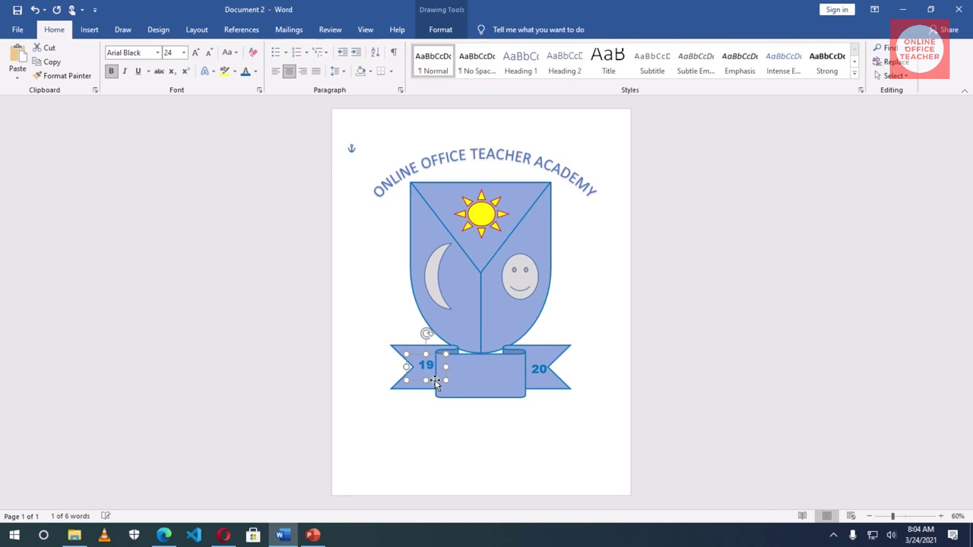
pyautogui.hotkey('ctrl', 'Down')
pyautogui.hotkey('ctrl', 'Down')
pyautogui.hotkey('ctrl', 'Down')
# Nudge the 20 box up and left so it sits evenly on the banner's right end.
pyautogui.click(544, 372)
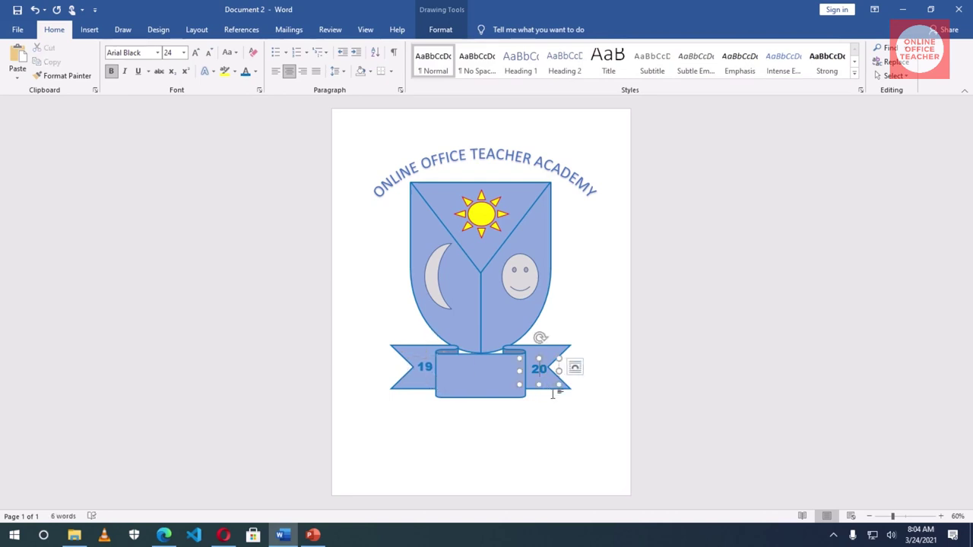
pyautogui.click(551, 363)
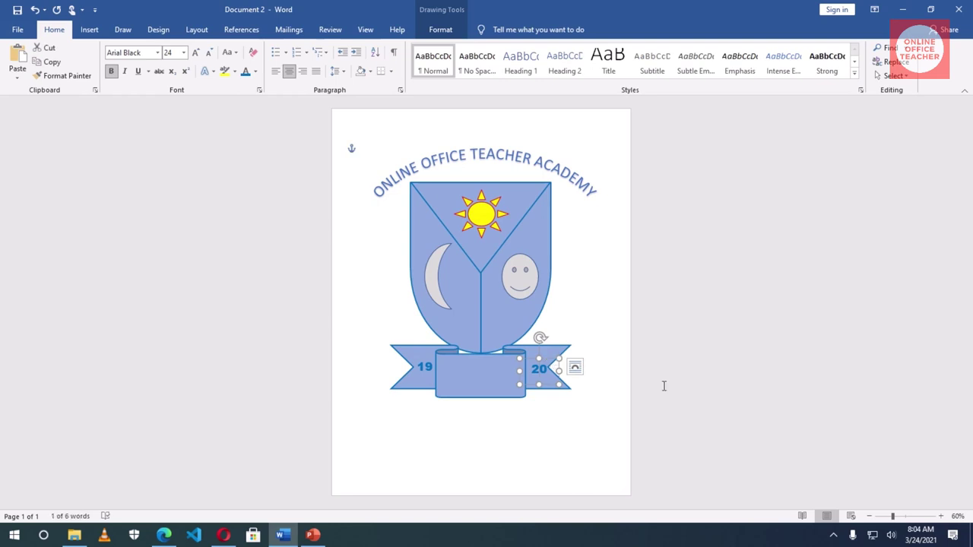
pyautogui.hotkey('ctrl', 'Up')
pyautogui.hotkey('ctrl', 'Up')
pyautogui.hotkey('ctrl', 'Up')
pyautogui.hotkey('ctrl', 'Left')
pyautogui.hotkey('ctrl', 'Left')
pyautogui.hotkey('ctrl', 'Left')
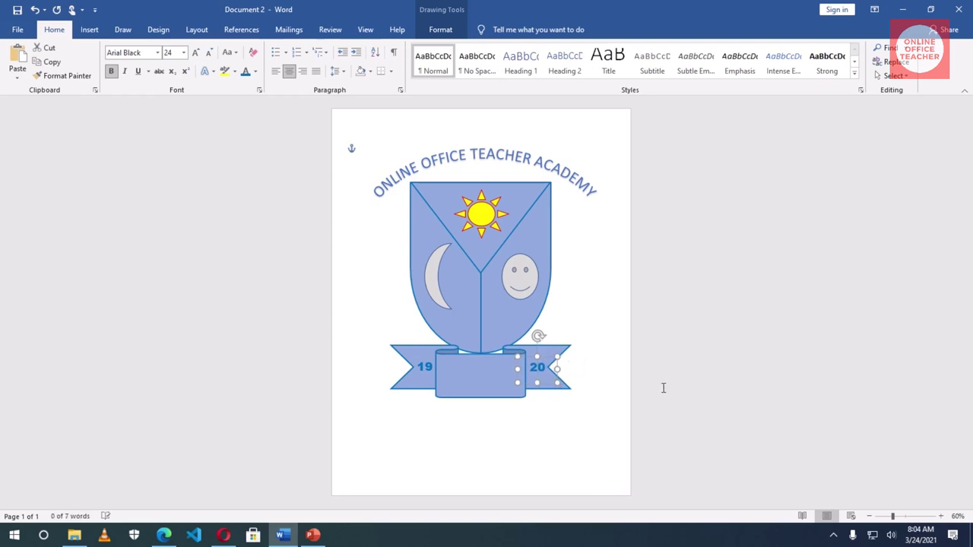
pyautogui.click(578, 436)
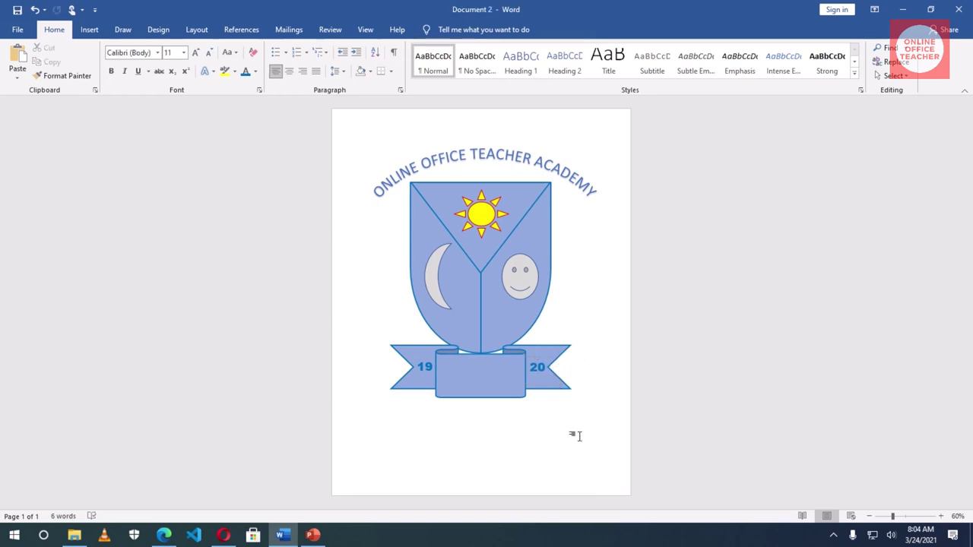